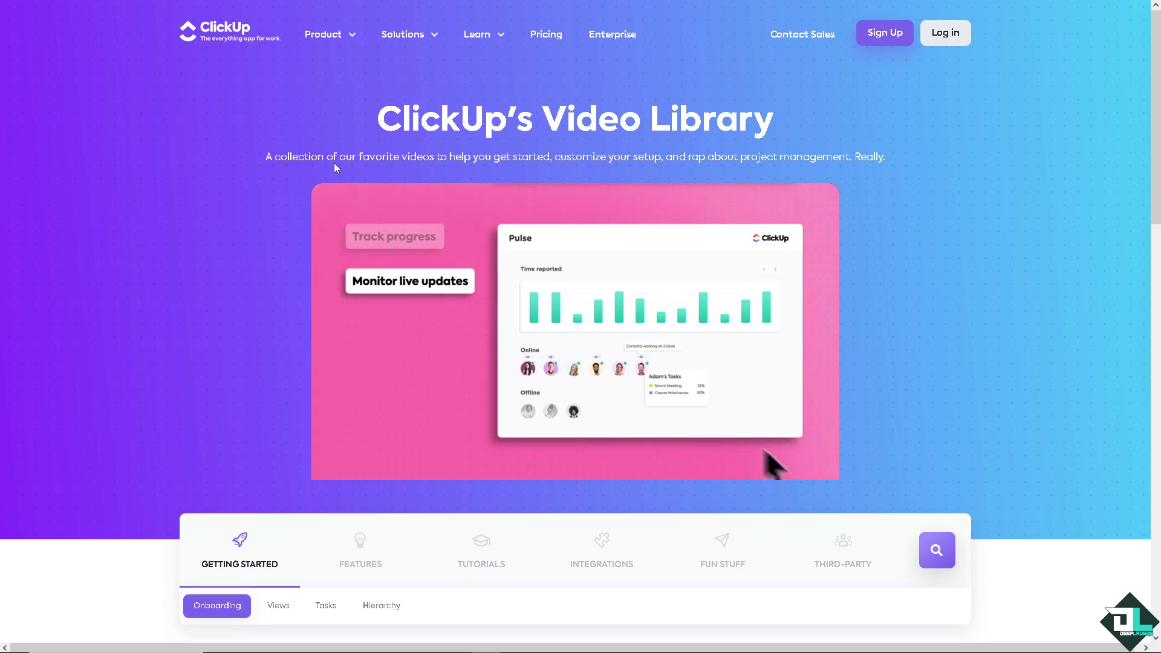
Step: Open ClickUp's free sign-up page from the video library page's Sign Up button
{"action": "left_click", "coordinate": [885, 32]}
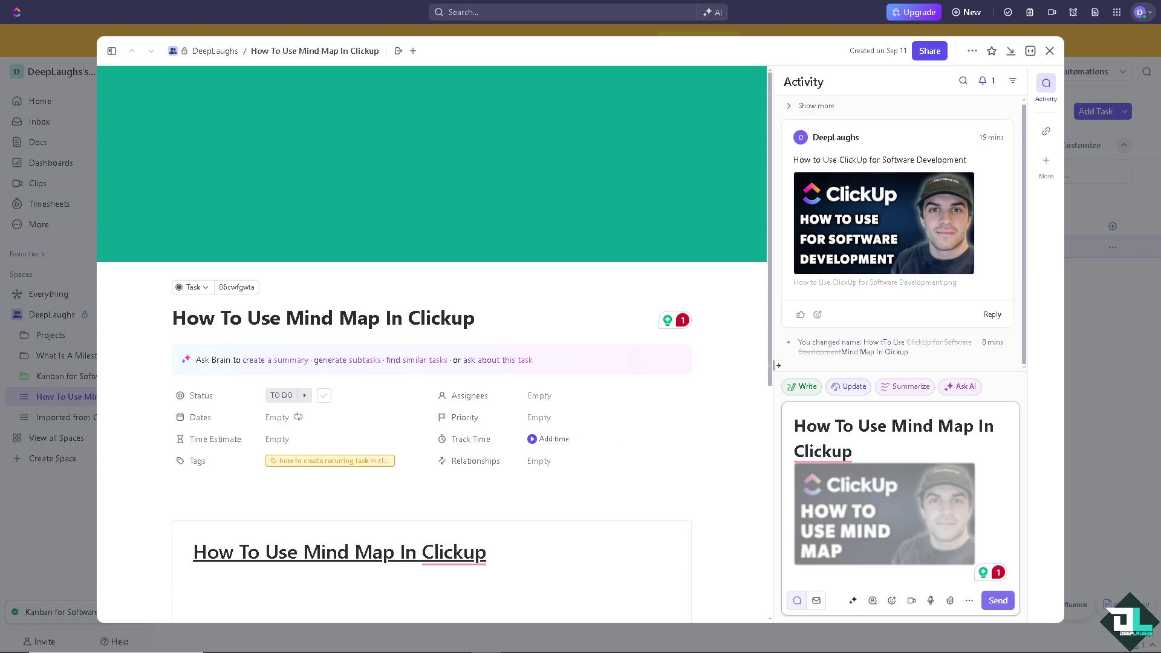
Step: Post the drafted mind-map comment on the task and close the task window
{"action": "left_click", "coordinate": [998, 600]}
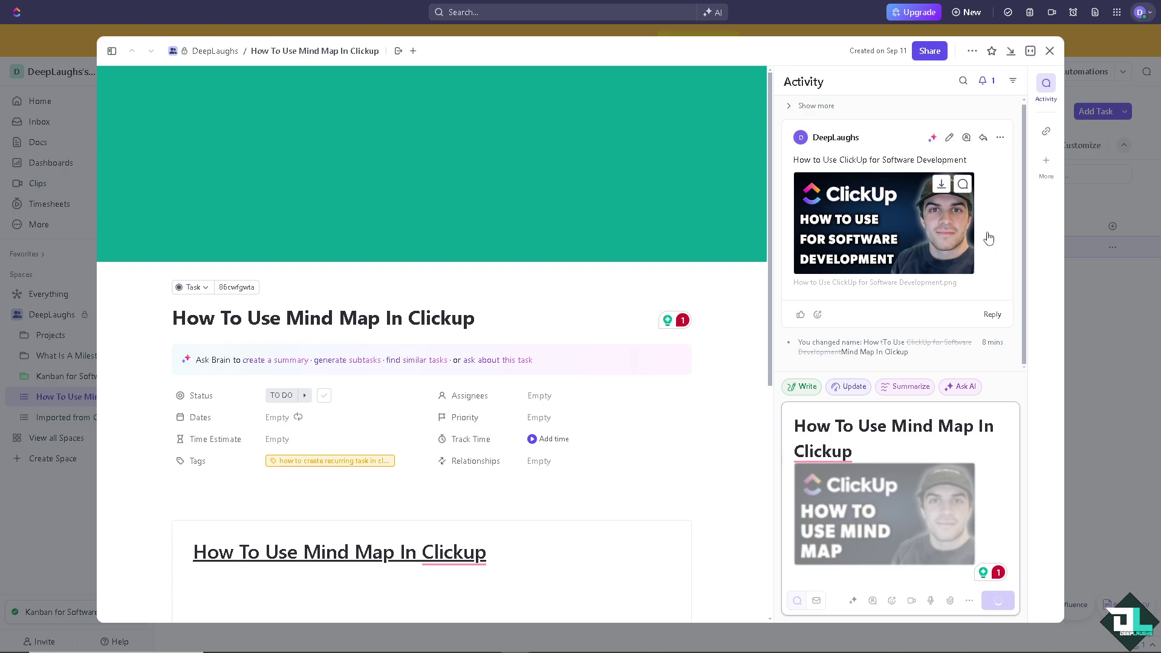
{"action": "left_click", "coordinate": [1050, 52]}
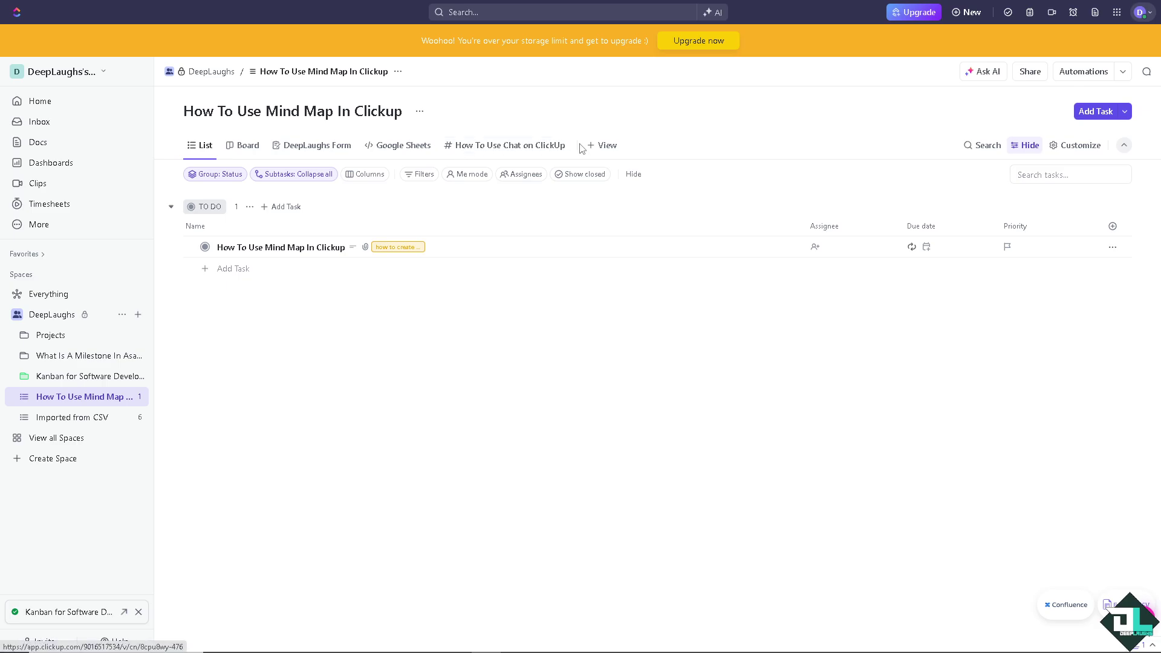
Step: Add a Mind Map view to the list, keeping its default name Mind Map
{"action": "left_click", "coordinate": [602, 148]}
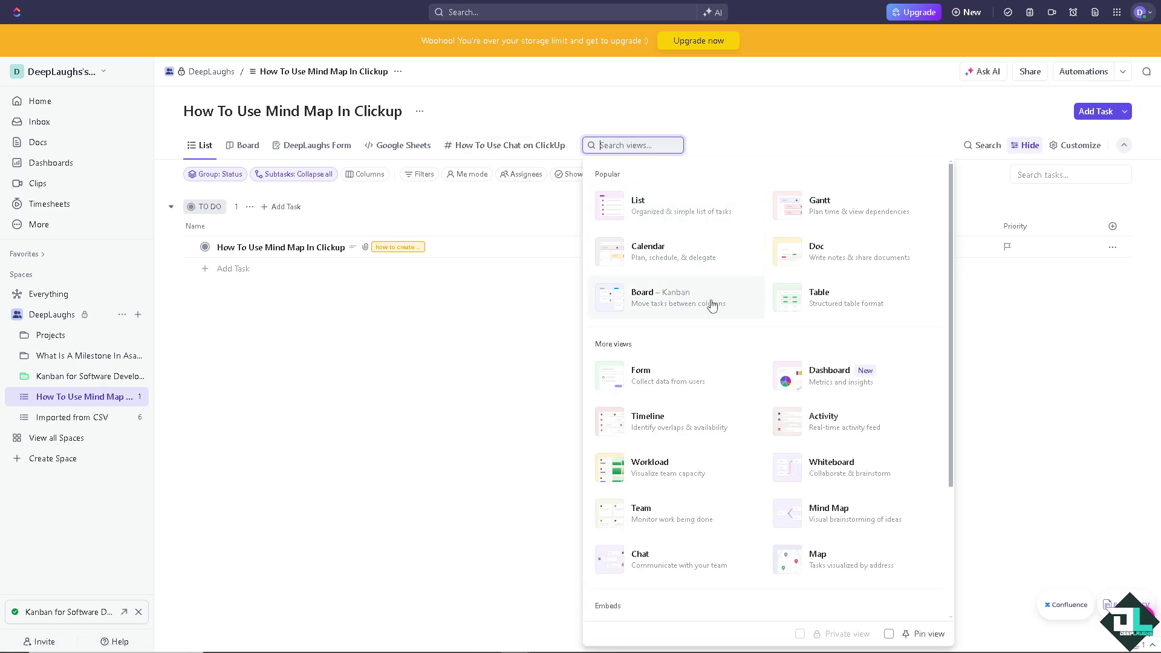
{"action": "left_click", "coordinate": [844, 518]}
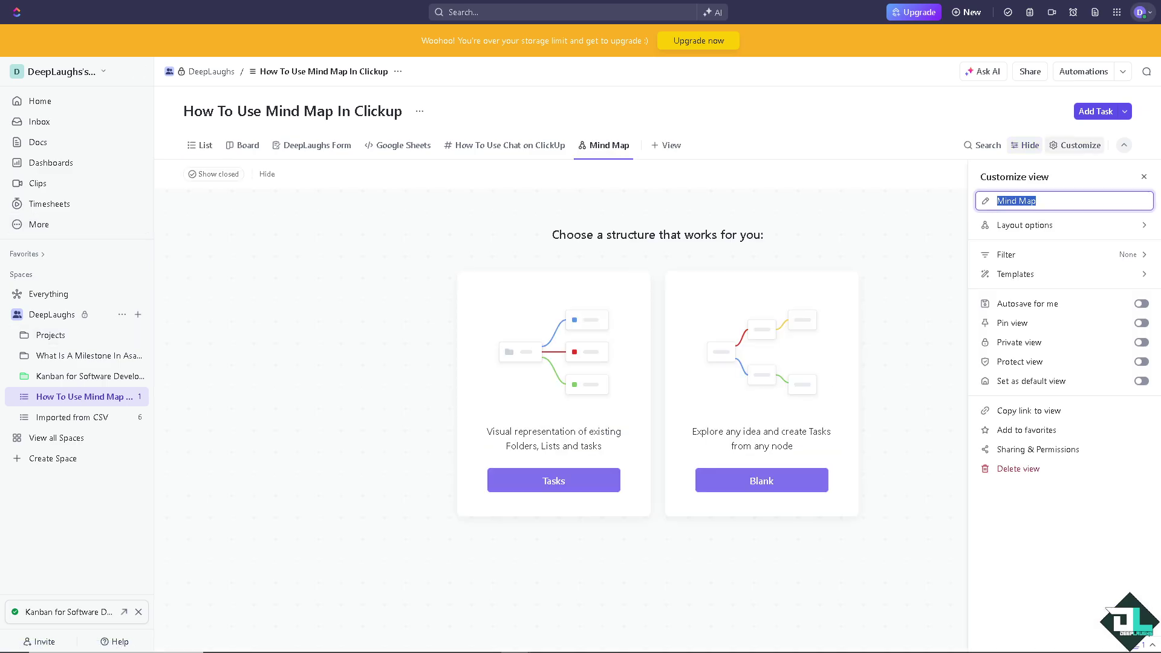
{"action": "key", "text": "Return"}
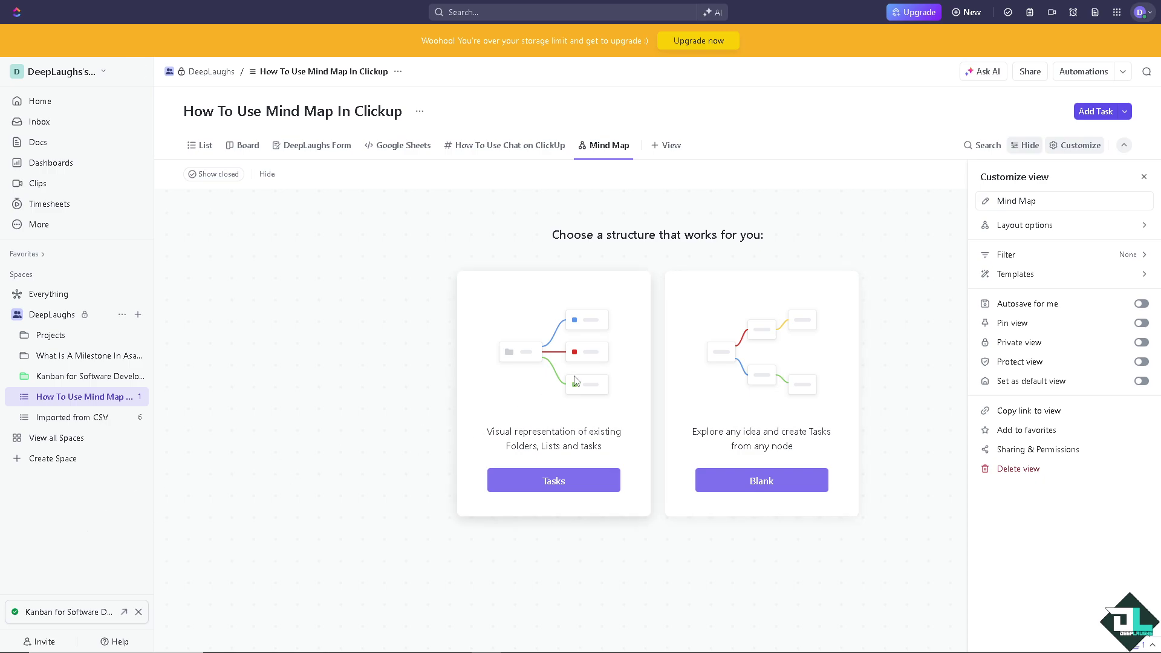
Step: Choose the Tasks structure for the mind map and pan the canvas into view
{"action": "left_click", "coordinate": [562, 486]}
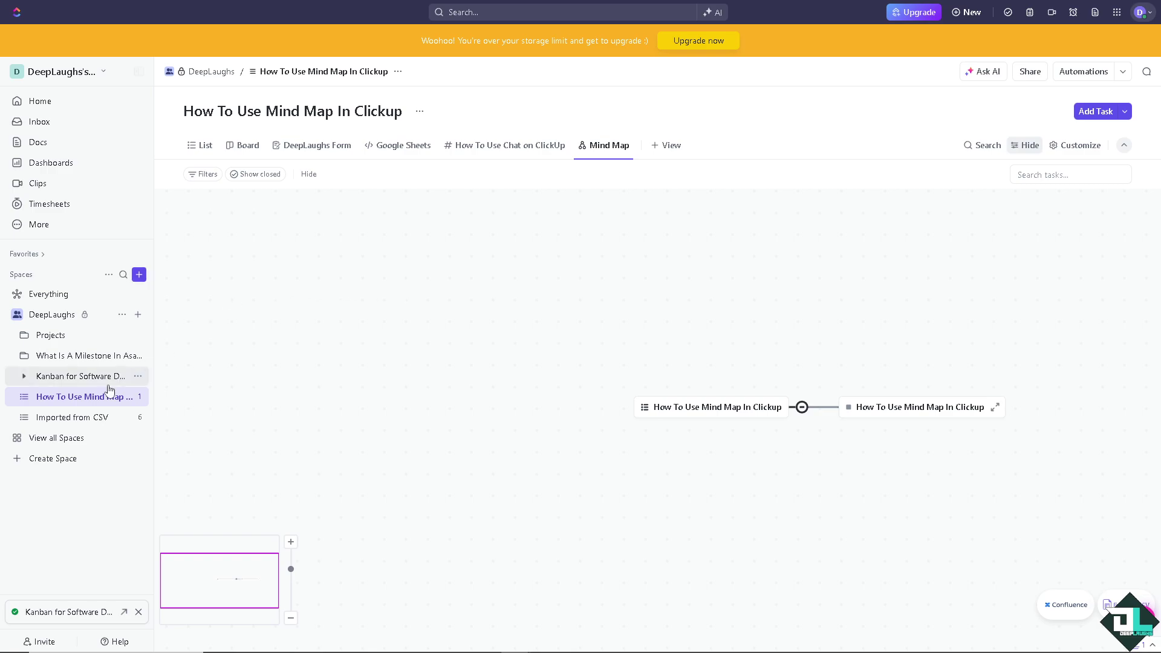
{"action": "scroll", "coordinate": [462, 379], "scroll_direction": "down", "scroll_amount": 1}
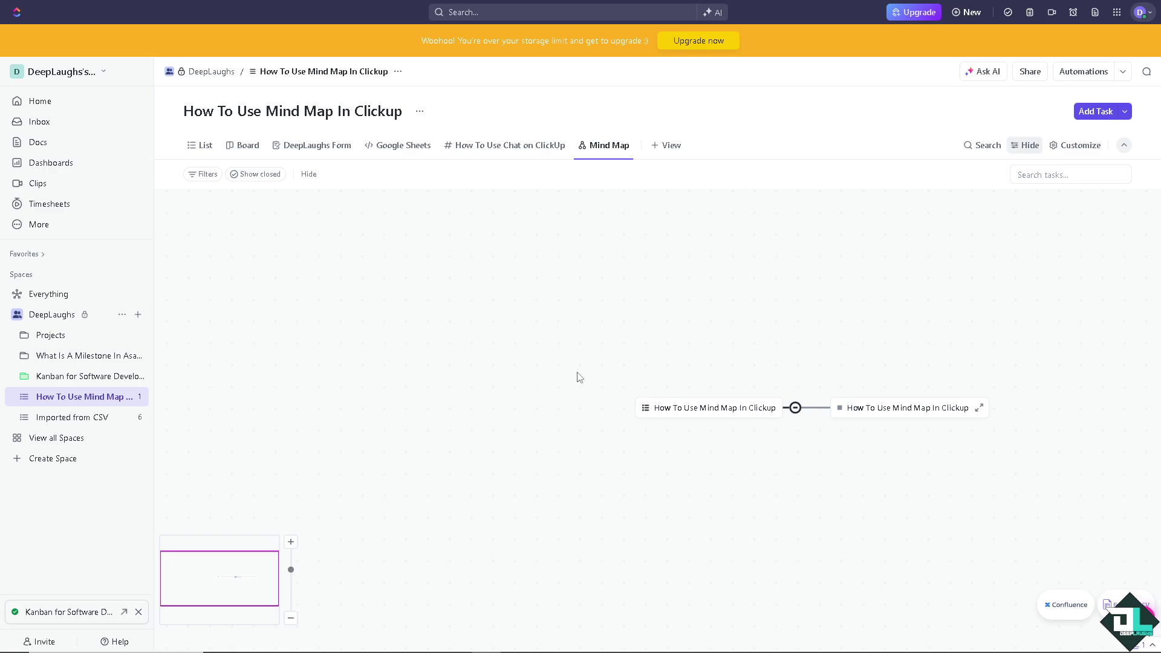
{"action": "left_click_drag", "start_coordinate": [726, 412], "coordinate": [423, 300]}
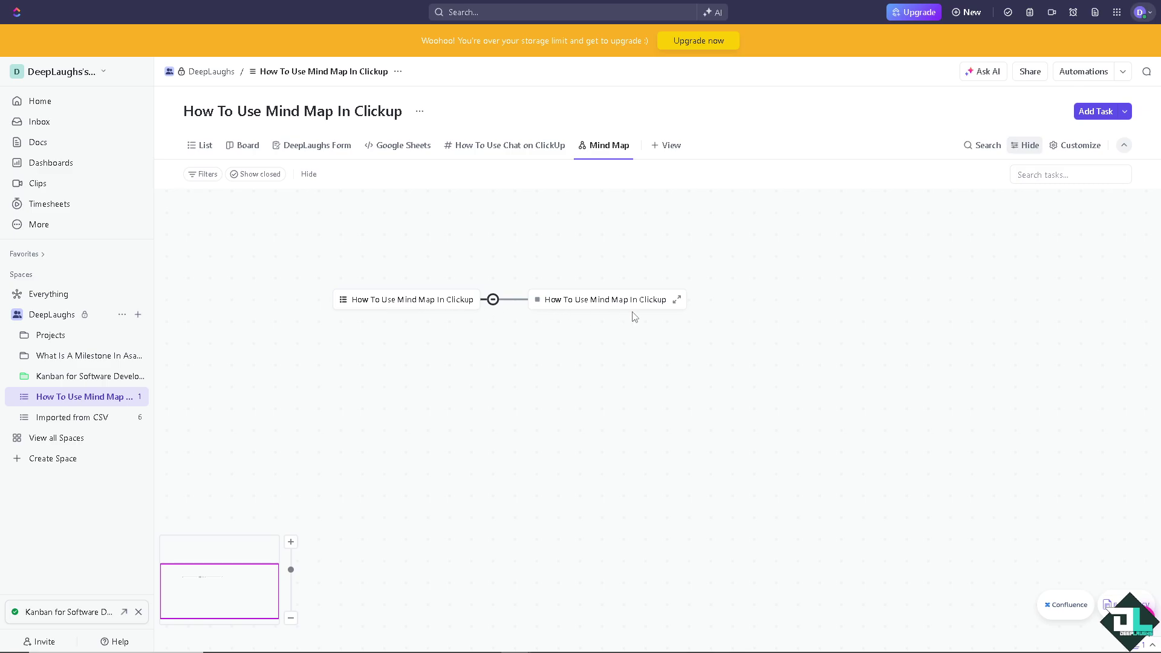
{"action": "left_click", "coordinate": [677, 300]}
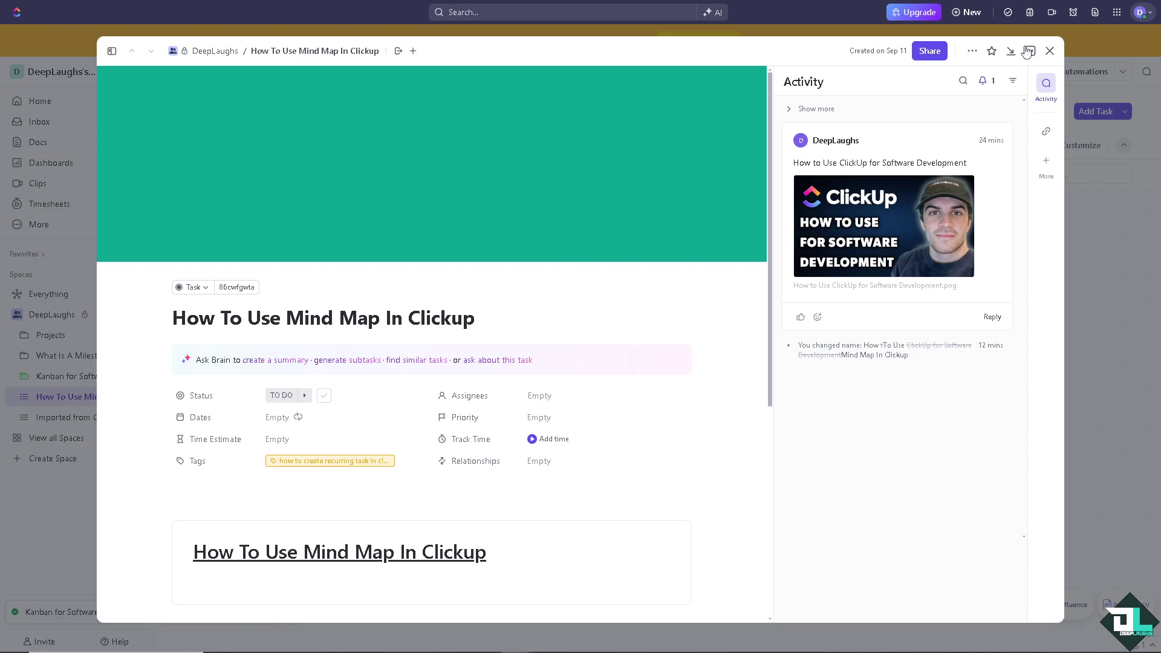
{"action": "left_click", "coordinate": [1050, 50]}
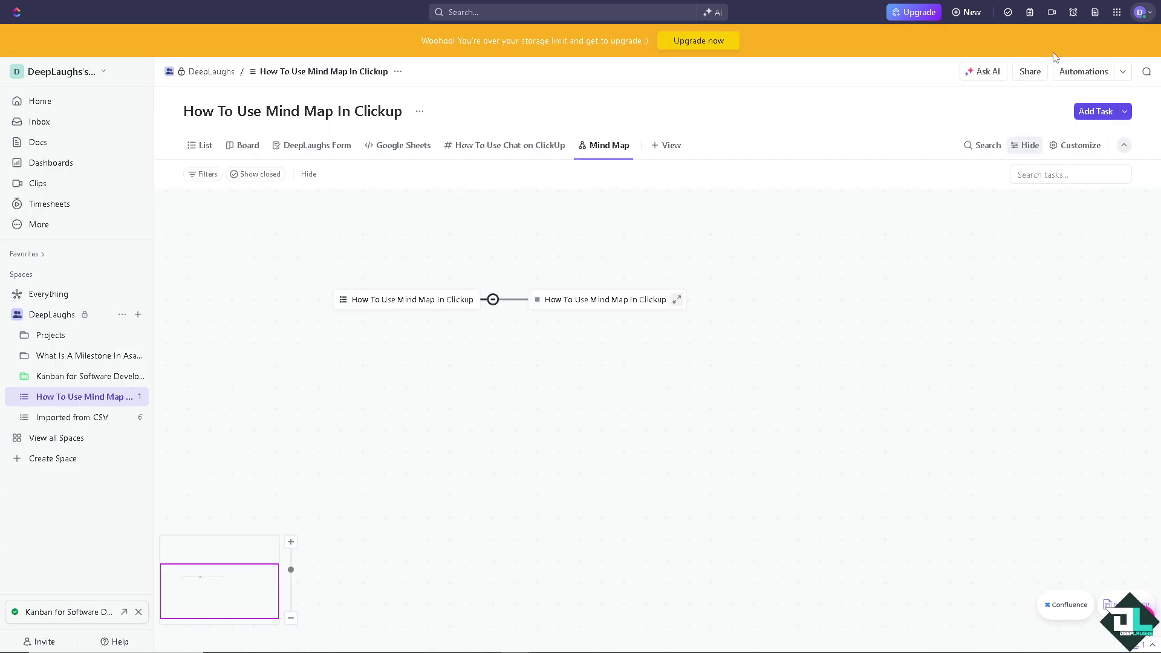
{"action": "left_click", "coordinate": [493, 301]}
{"action": "left_click", "coordinate": [493, 301]}
{"action": "left_click", "coordinate": [292, 544]}
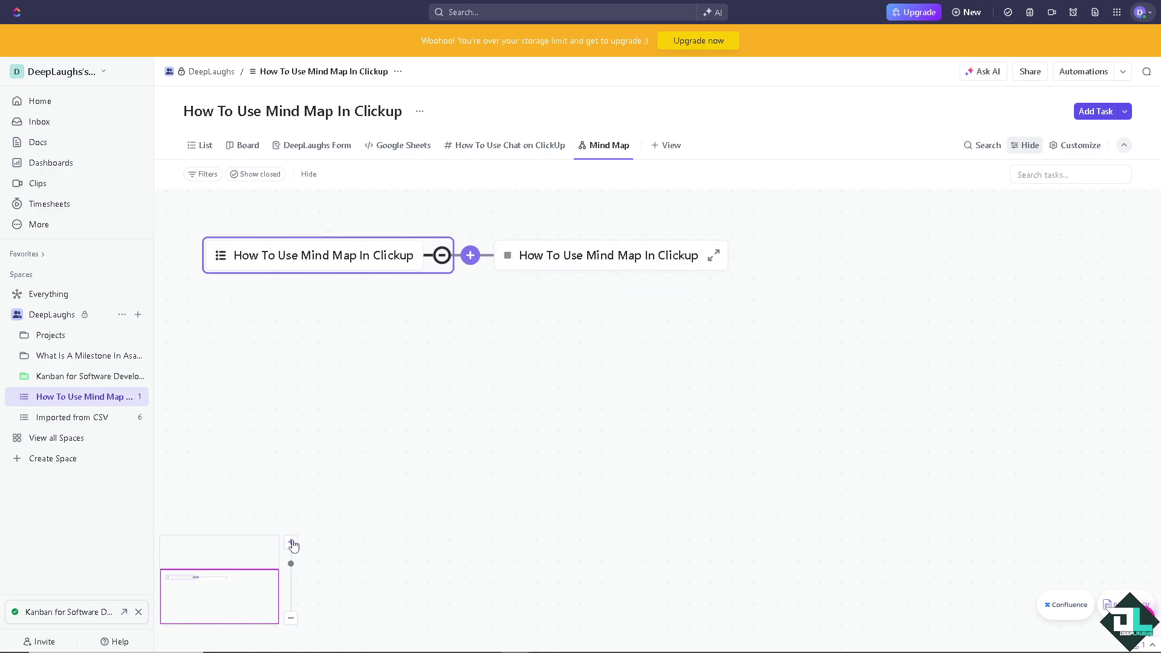
{"action": "mouse_move", "coordinate": [291, 566]}
{"action": "left_mouse_down"}
{"action": "mouse_move", "coordinate": [292, 596]}
{"action": "mouse_move", "coordinate": [291, 552]}
{"action": "mouse_move", "coordinate": [295, 568]}
{"action": "left_mouse_up"}
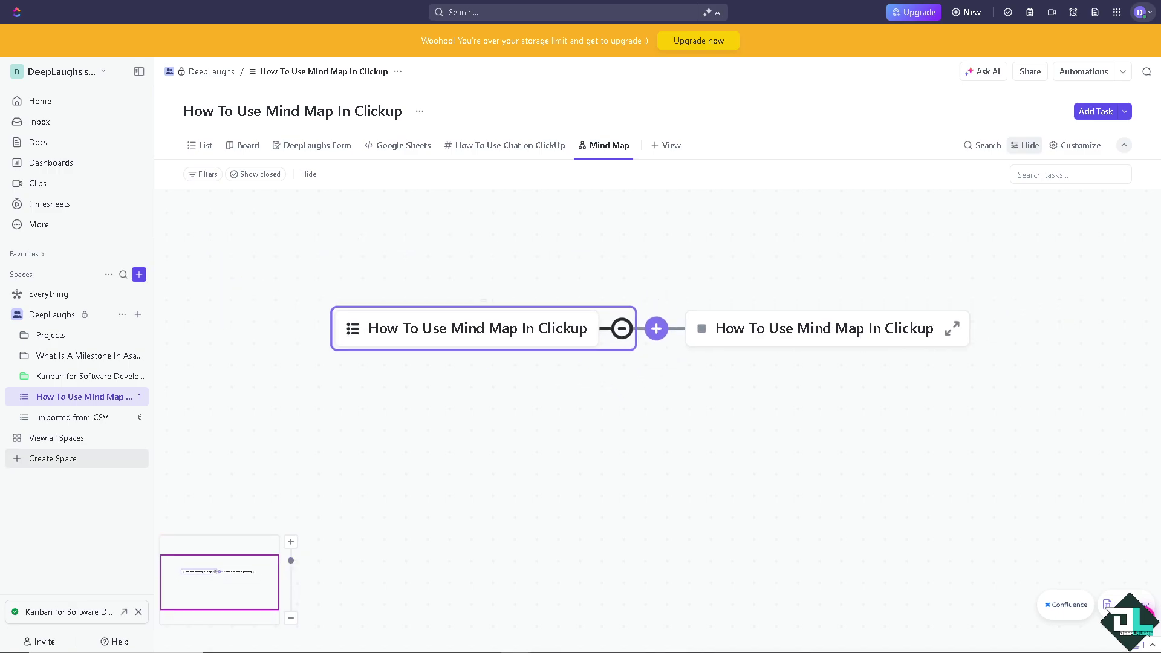
Step: Set the How To Use Mind Map In Clickup task's status to In Progress
{"action": "left_click", "coordinate": [786, 333]}
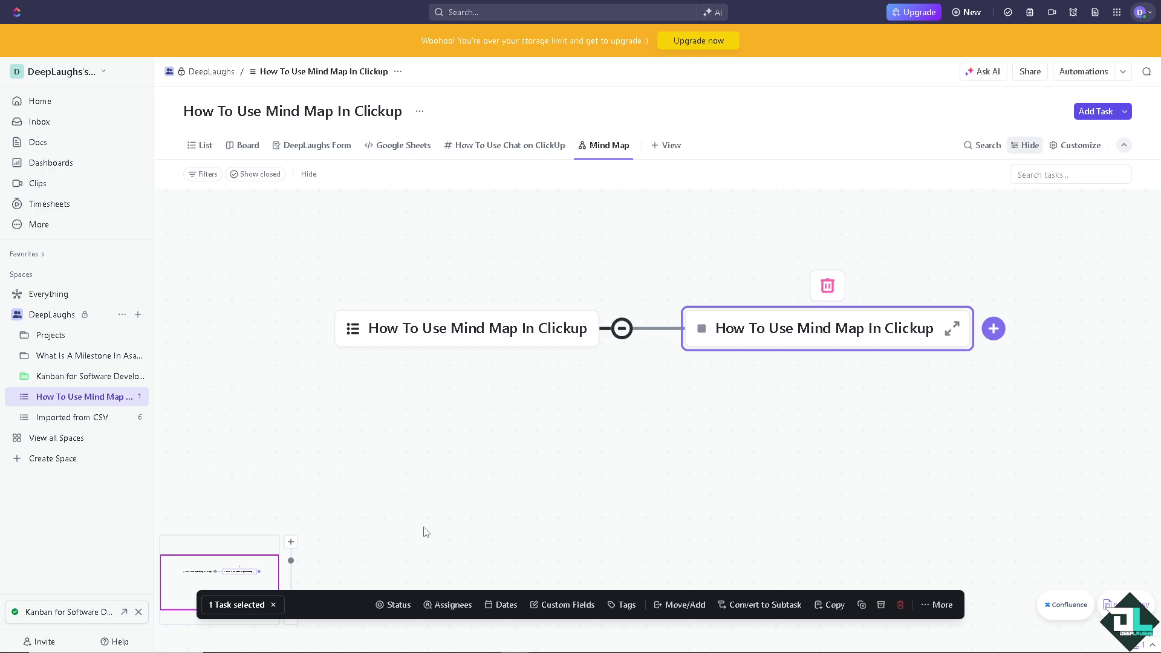
{"action": "left_click", "coordinate": [399, 605]}
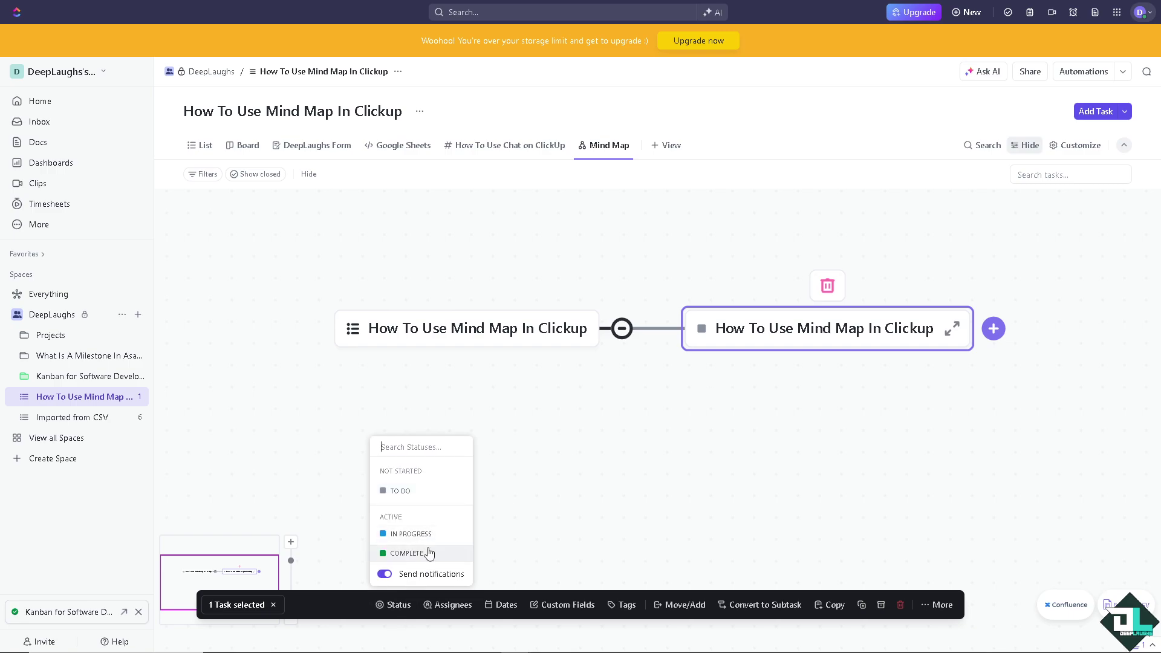
{"action": "left_click", "coordinate": [432, 540]}
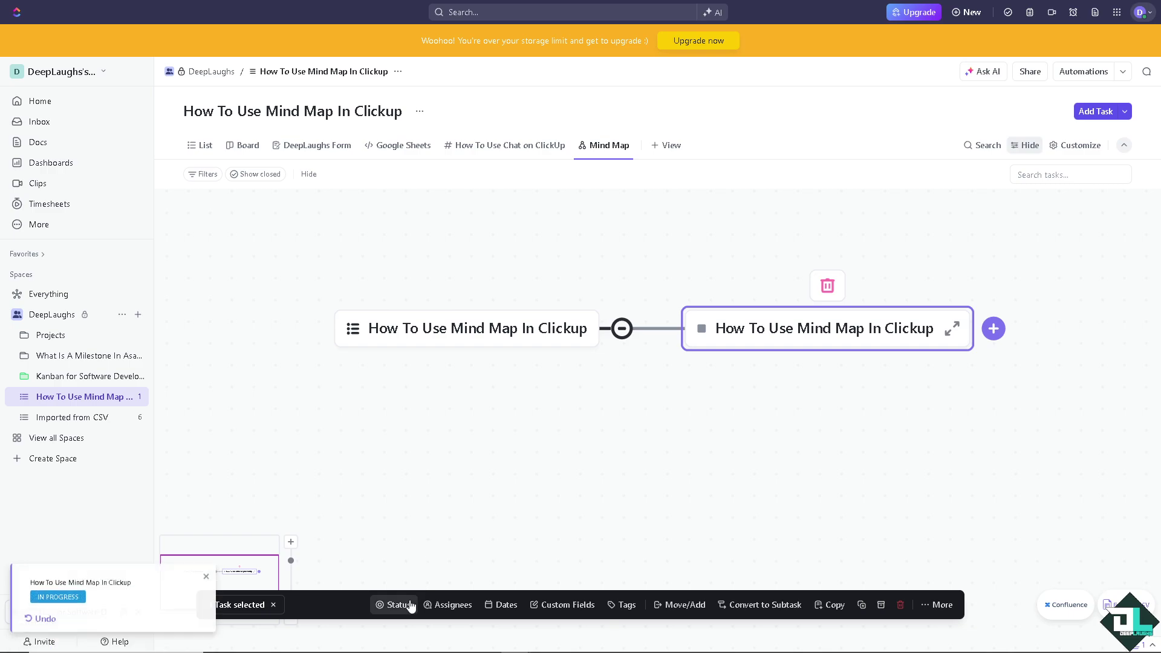
Step: Check the task's assignee and date options, leaving both unset
{"action": "left_click", "coordinate": [452, 605]}
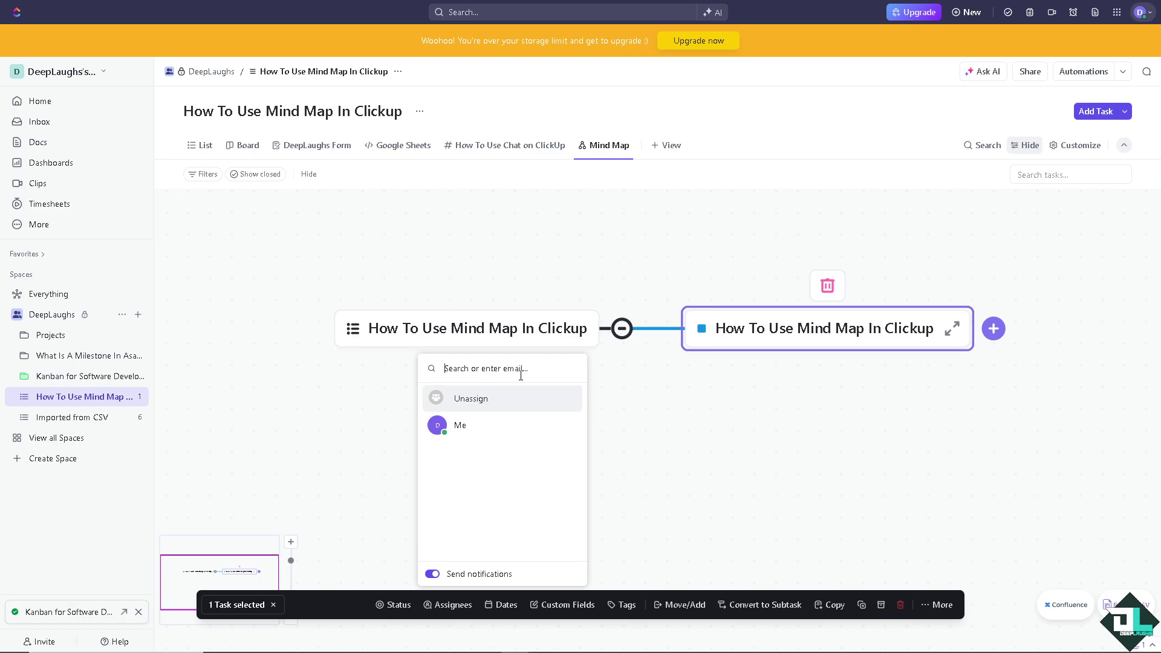
{"action": "left_click", "coordinate": [507, 605]}
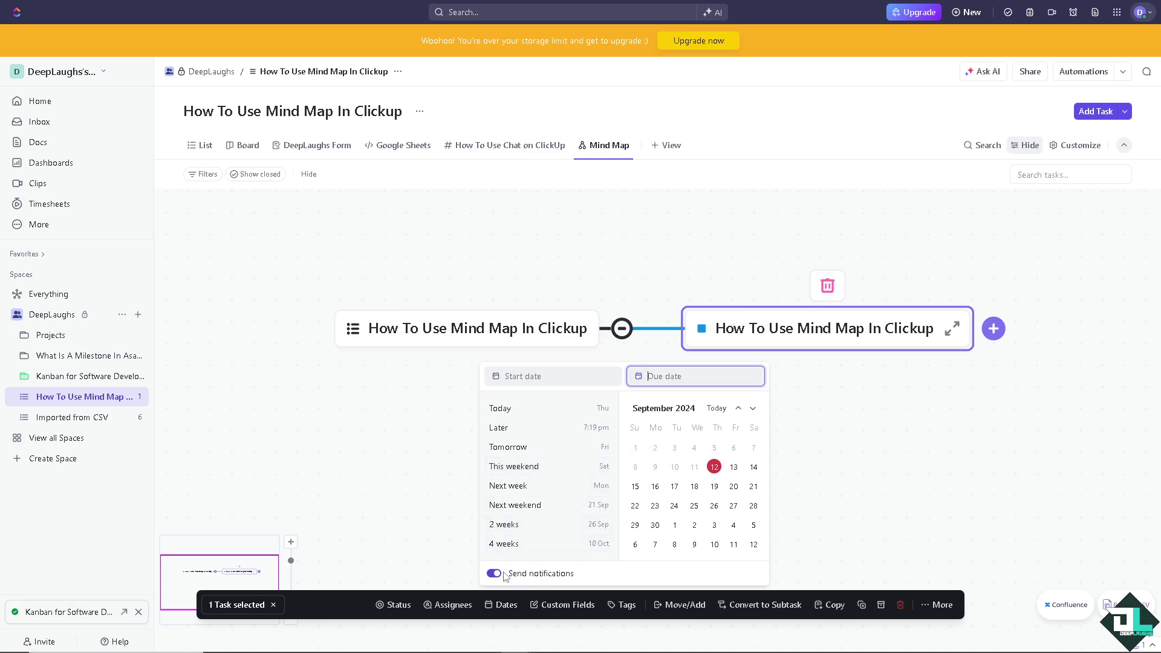
{"action": "left_click", "coordinate": [561, 608]}
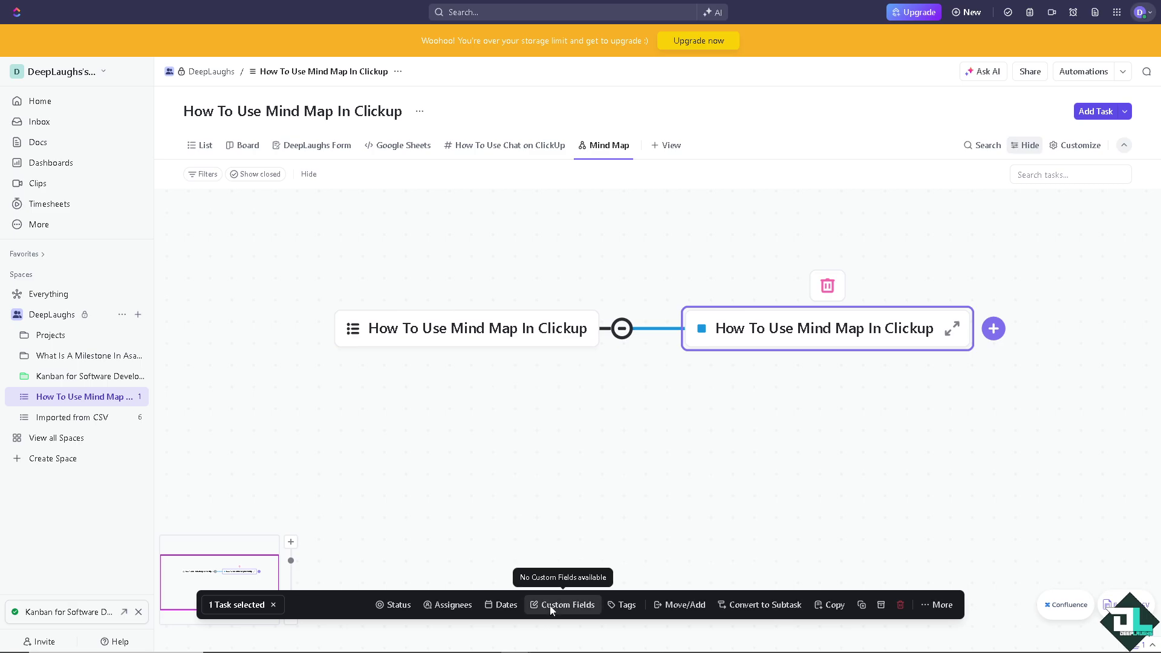
Step: Tag the task 'how to use mind map in clickup' using its pasted title
{"action": "left_click", "coordinate": [613, 604]}
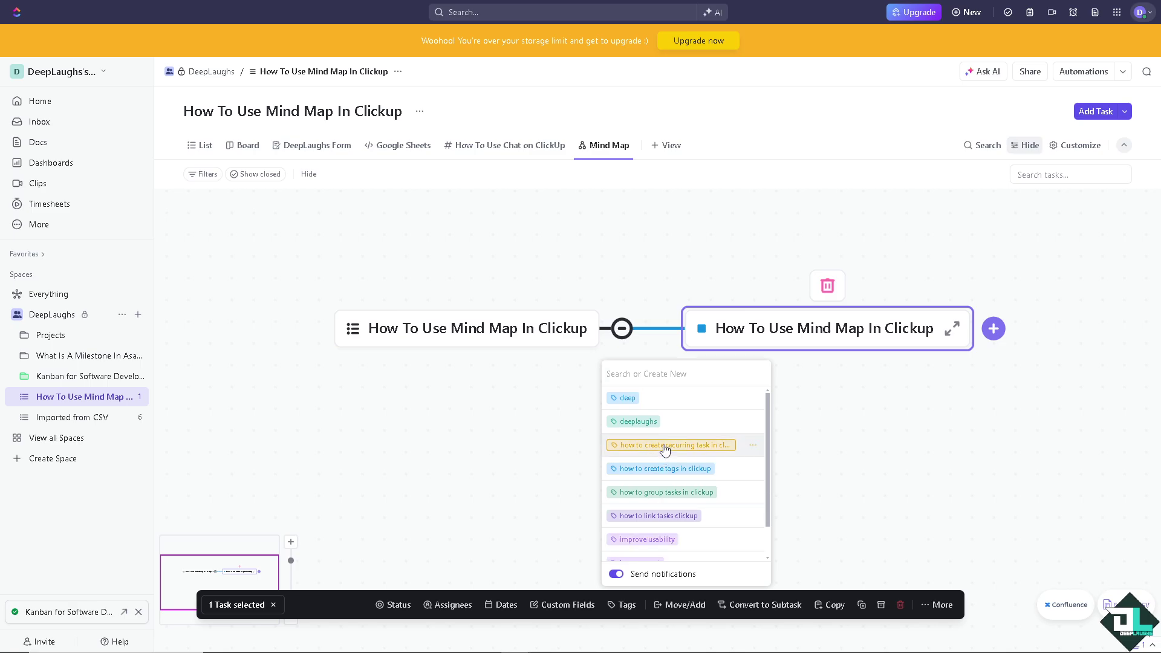
{"action": "type", "text": "How To Use Mind Map In Clickup"}
{"action": "key", "text": "Return"}
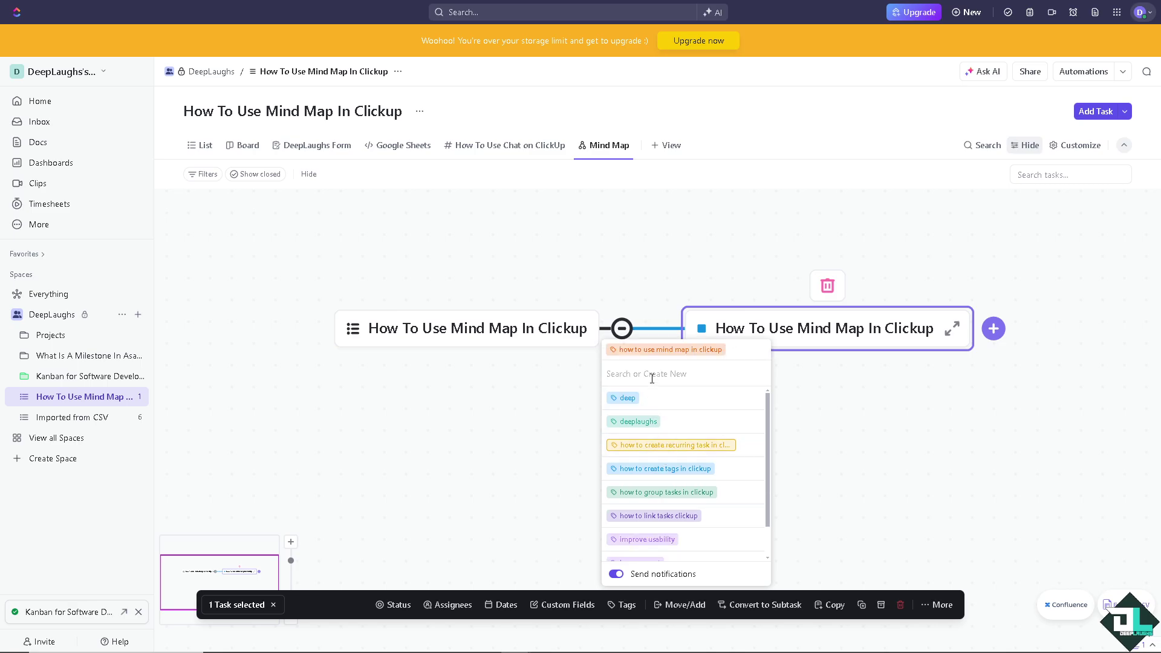
{"action": "left_click", "coordinate": [678, 607]}
Step: Look at the move and convert-to-subtask options, dismissing both without changes
{"action": "left_click", "coordinate": [678, 608]}
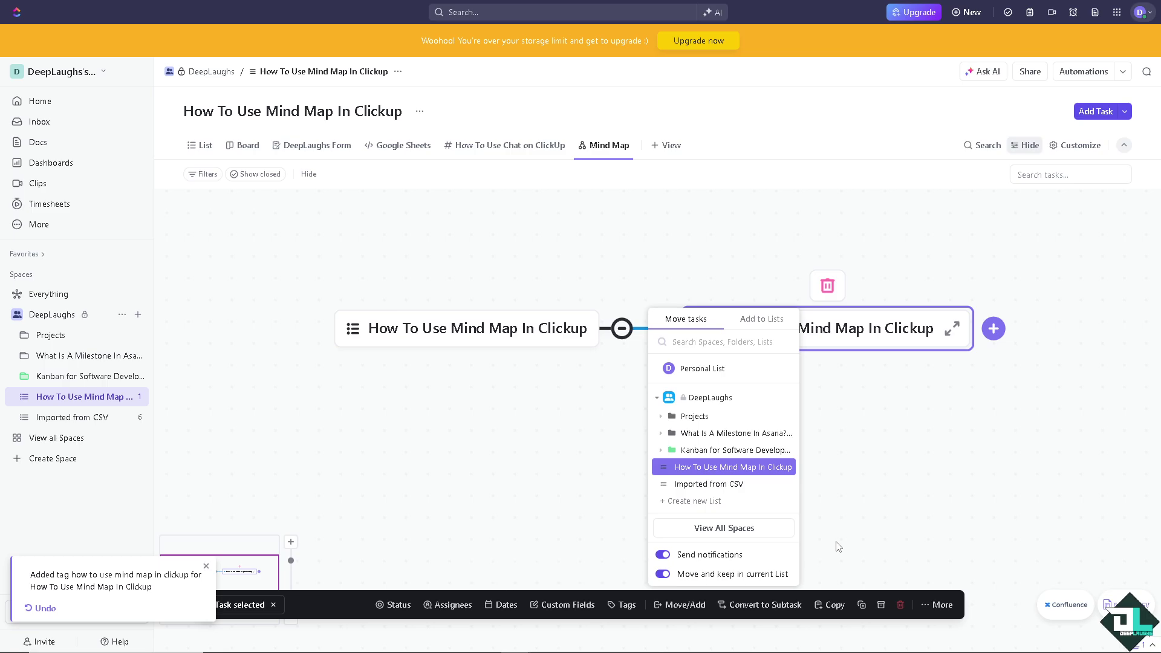
{"action": "left_click", "coordinate": [830, 563]}
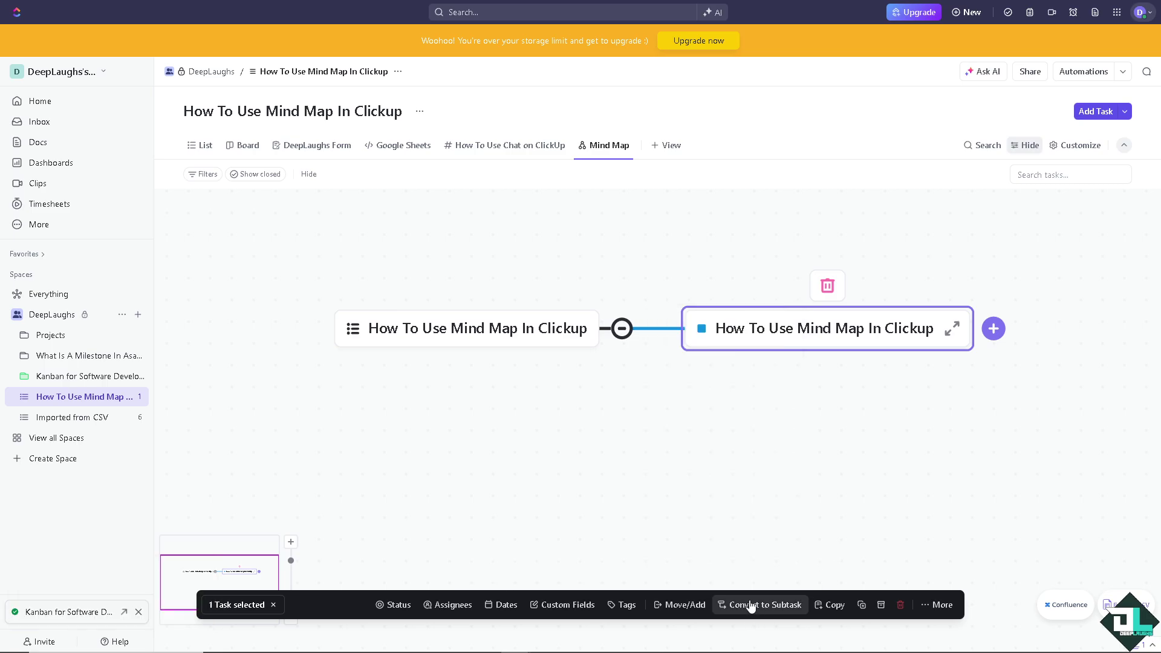
{"action": "left_click", "coordinate": [751, 606]}
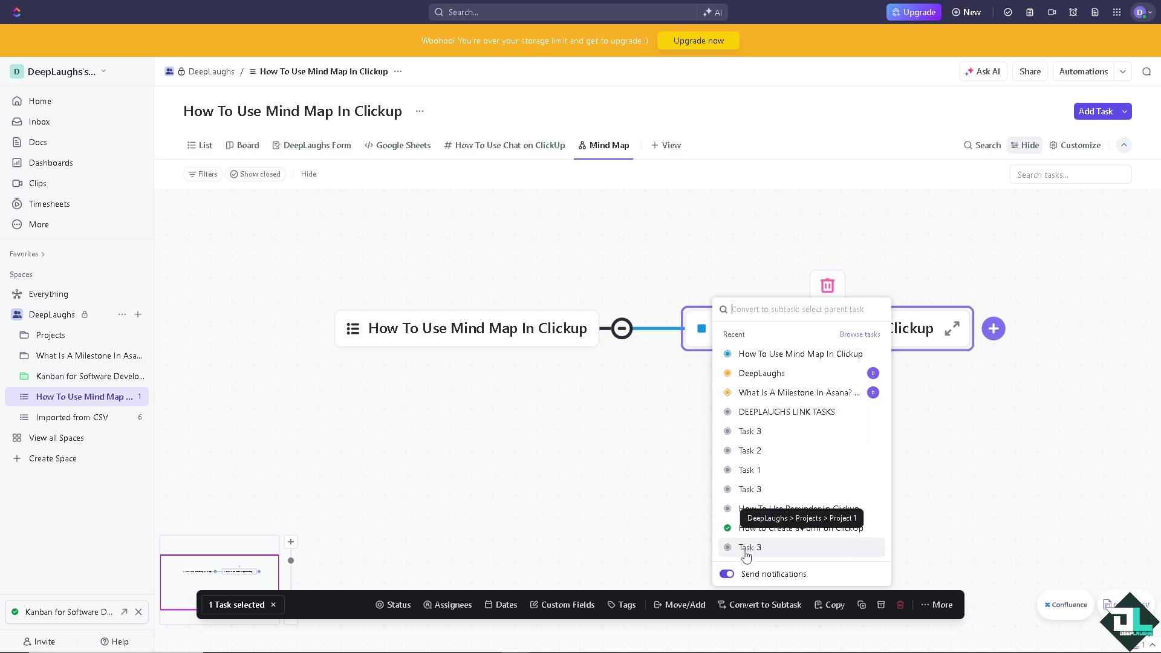
{"action": "left_click", "coordinate": [661, 546]}
Step: Make task copying include assignee, status and task ID, then bring up the location picker
{"action": "left_click", "coordinate": [829, 605]}
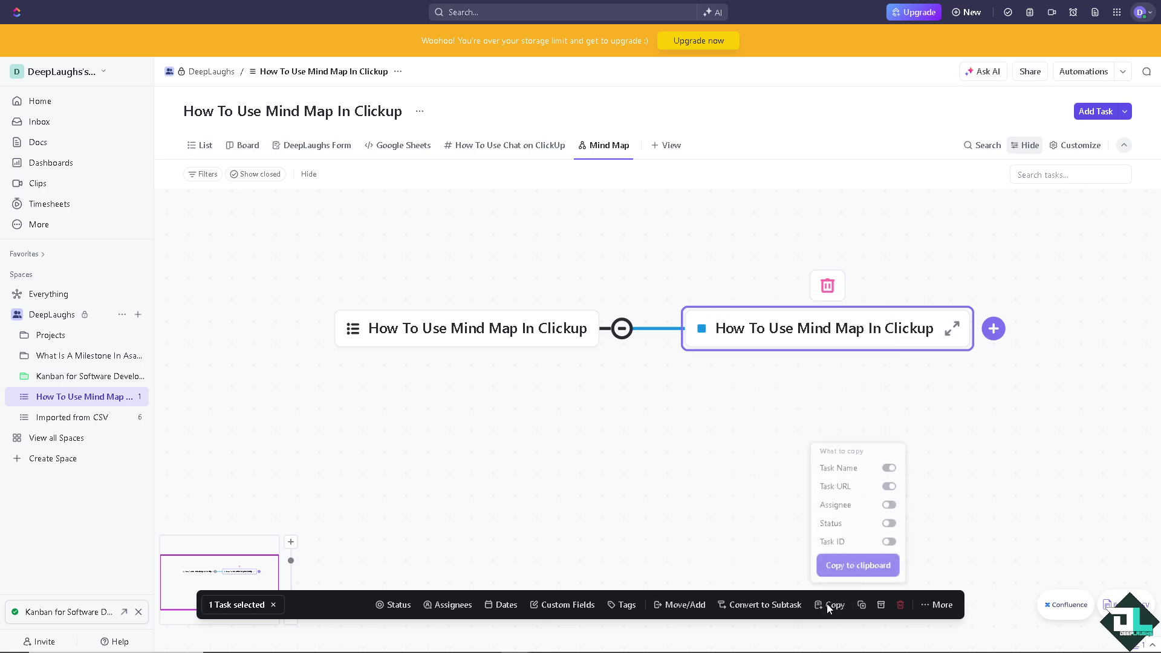
{"action": "left_click", "coordinate": [892, 506]}
{"action": "left_click", "coordinate": [892, 525]}
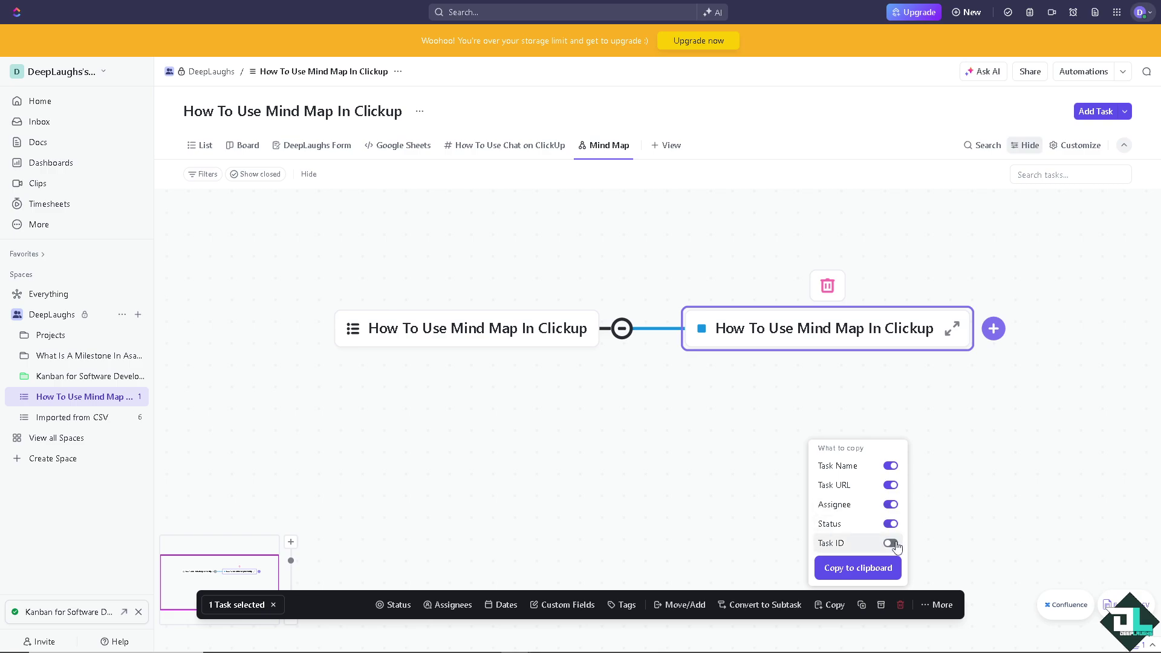
{"action": "left_click", "coordinate": [891, 544]}
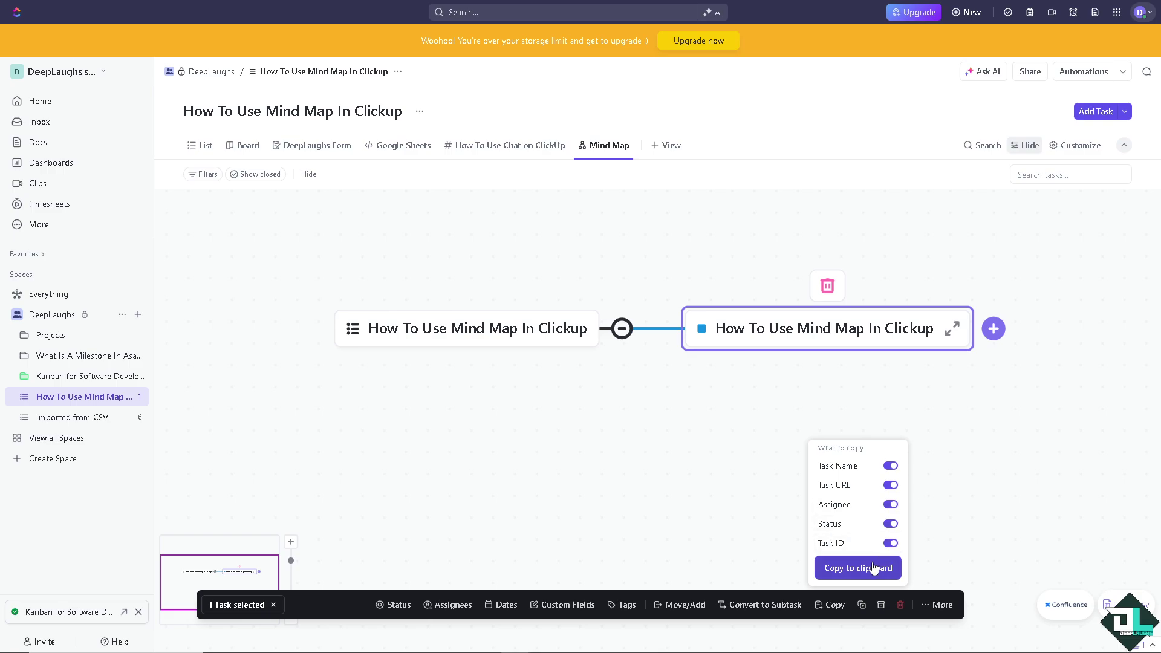
{"action": "left_click", "coordinate": [862, 606]}
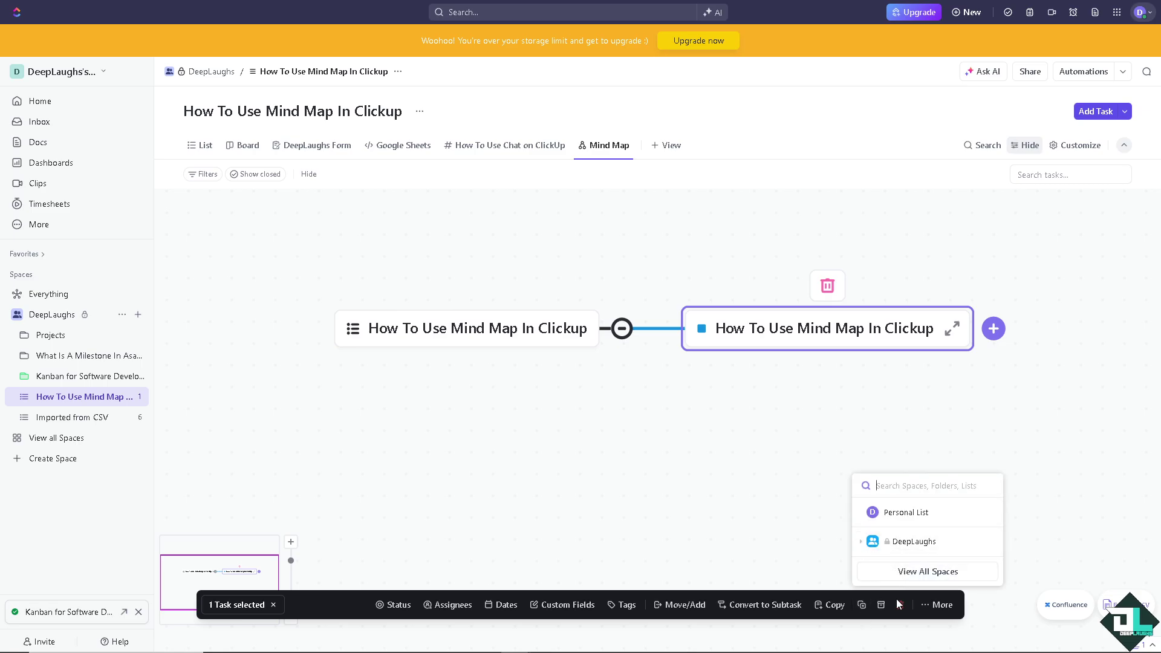
Step: Cancel archiving the task, keeping it unarchived, and show its full list of actions
{"action": "left_click", "coordinate": [881, 605]}
{"action": "left_click", "coordinate": [882, 606]}
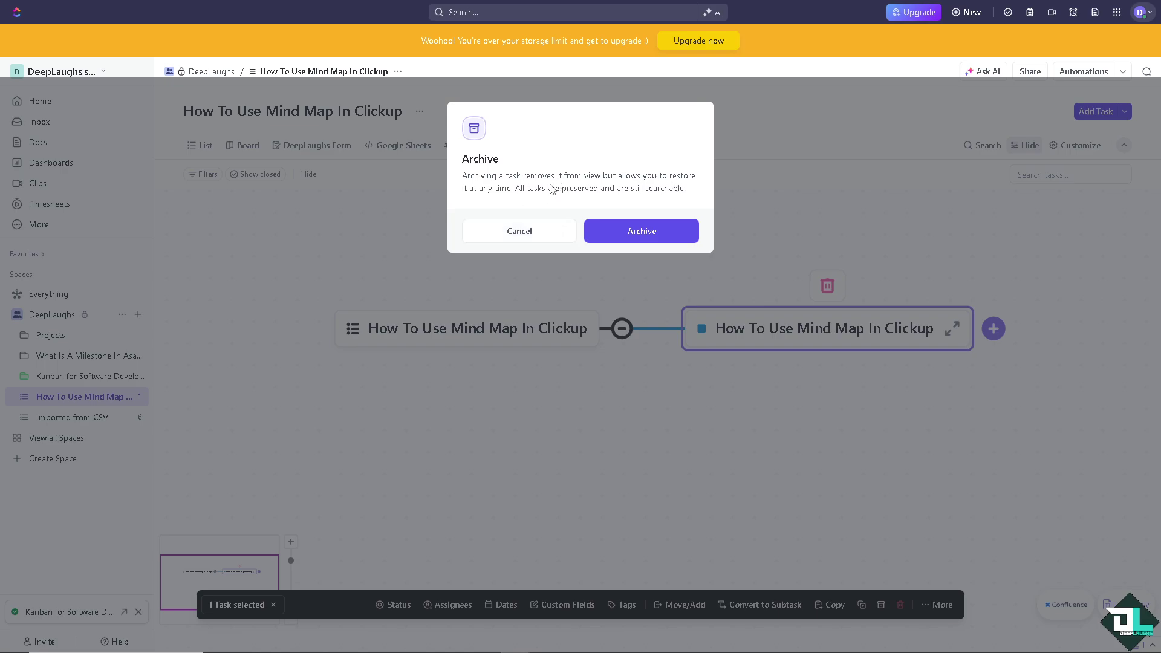
{"action": "left_click", "coordinate": [522, 234]}
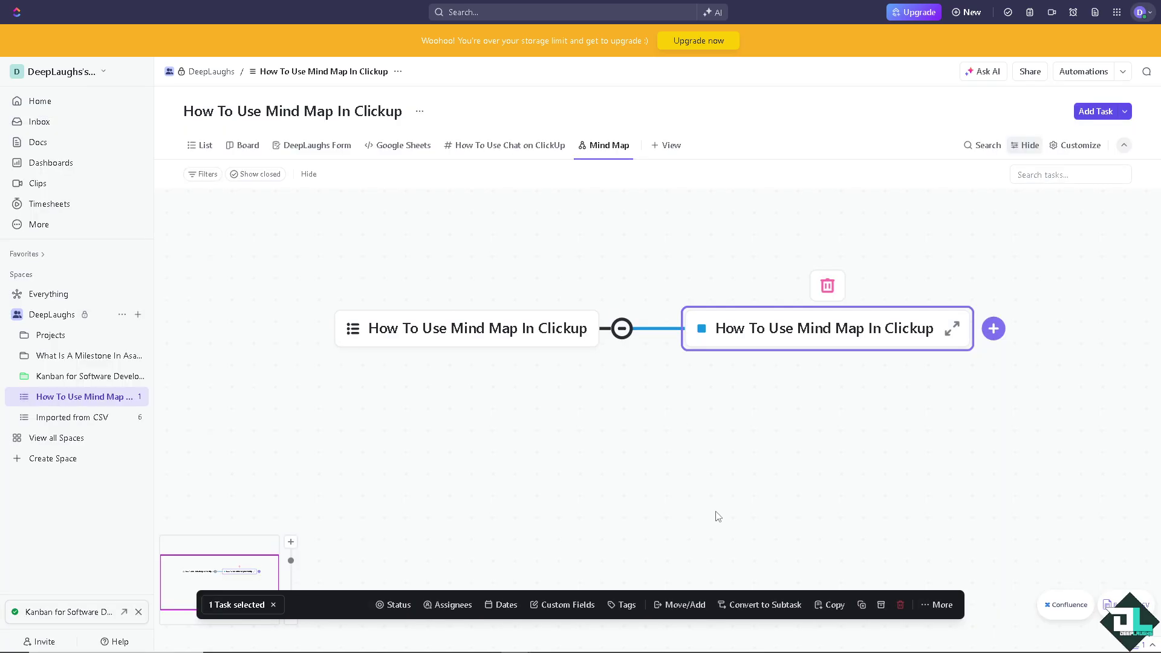
{"action": "left_click", "coordinate": [935, 606]}
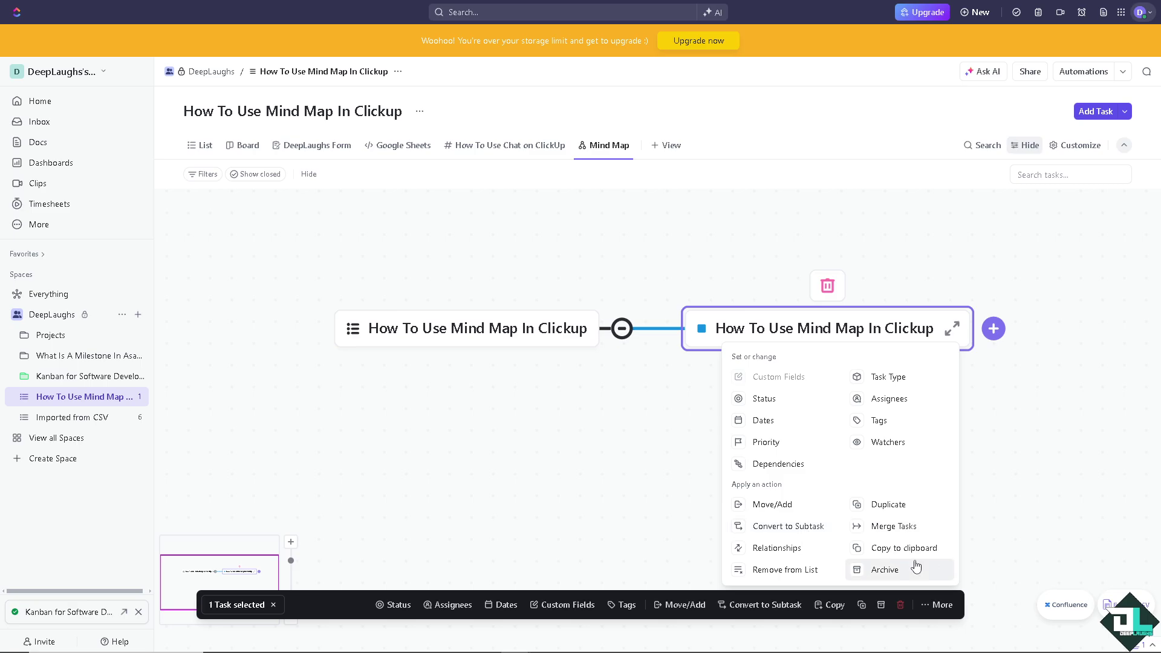
Step: Add child tasks Deep Laughs, Uploading the Video and Create Thumbnail under the task node
{"action": "left_click", "coordinate": [627, 413]}
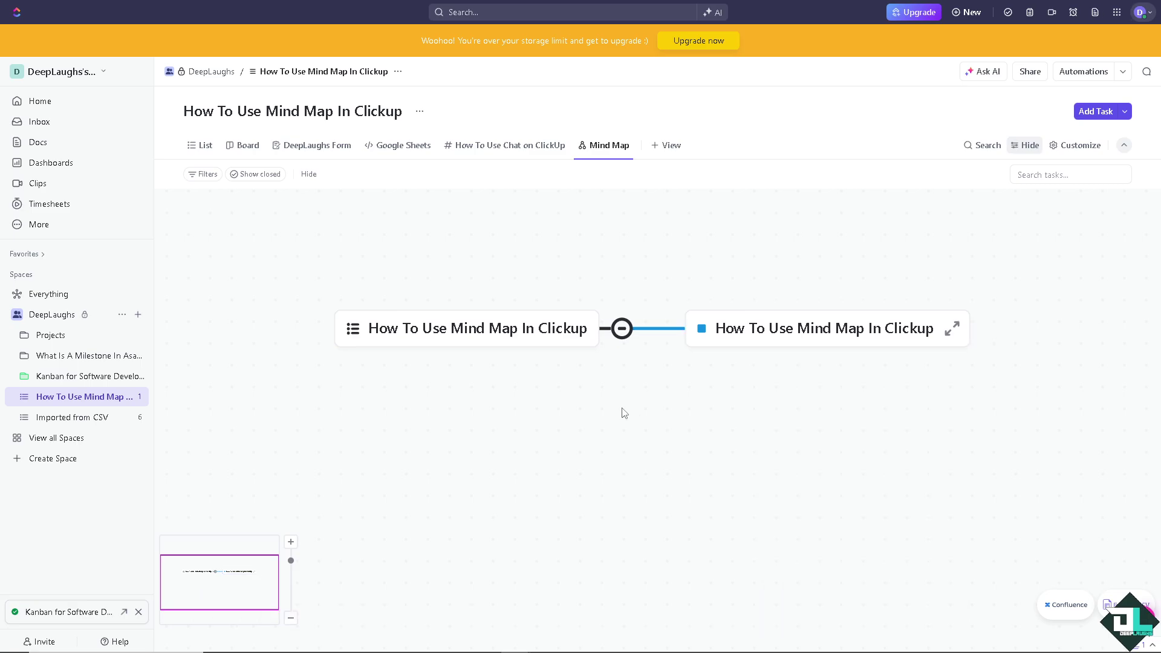
{"action": "left_click", "coordinate": [766, 333]}
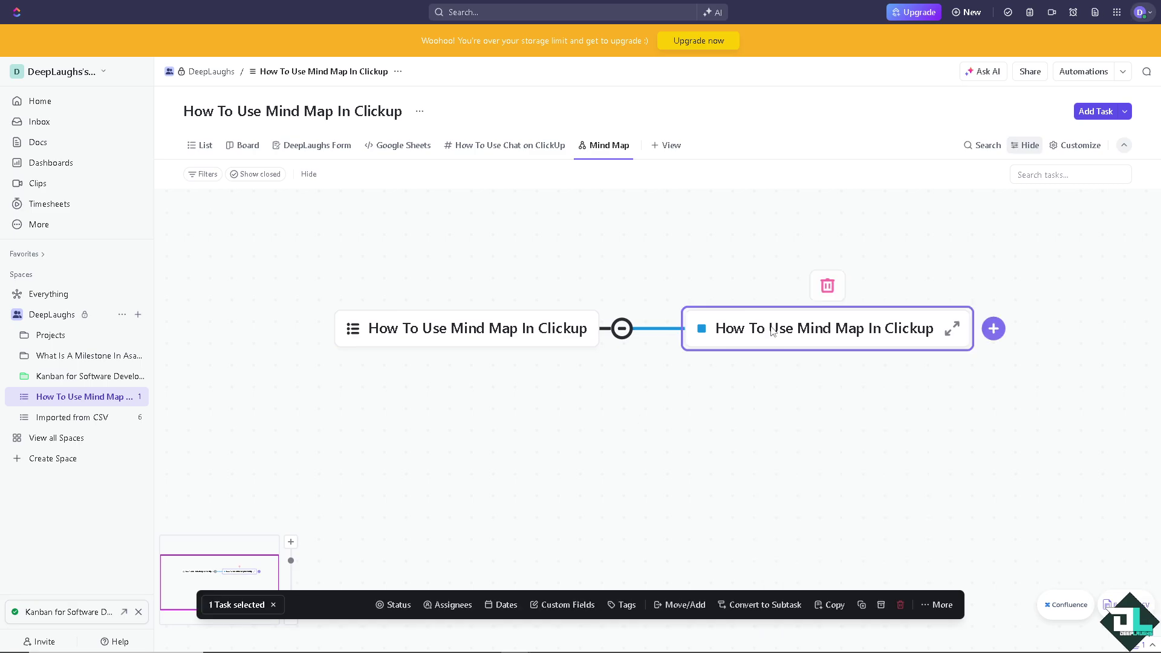
{"action": "left_click", "coordinate": [994, 328]}
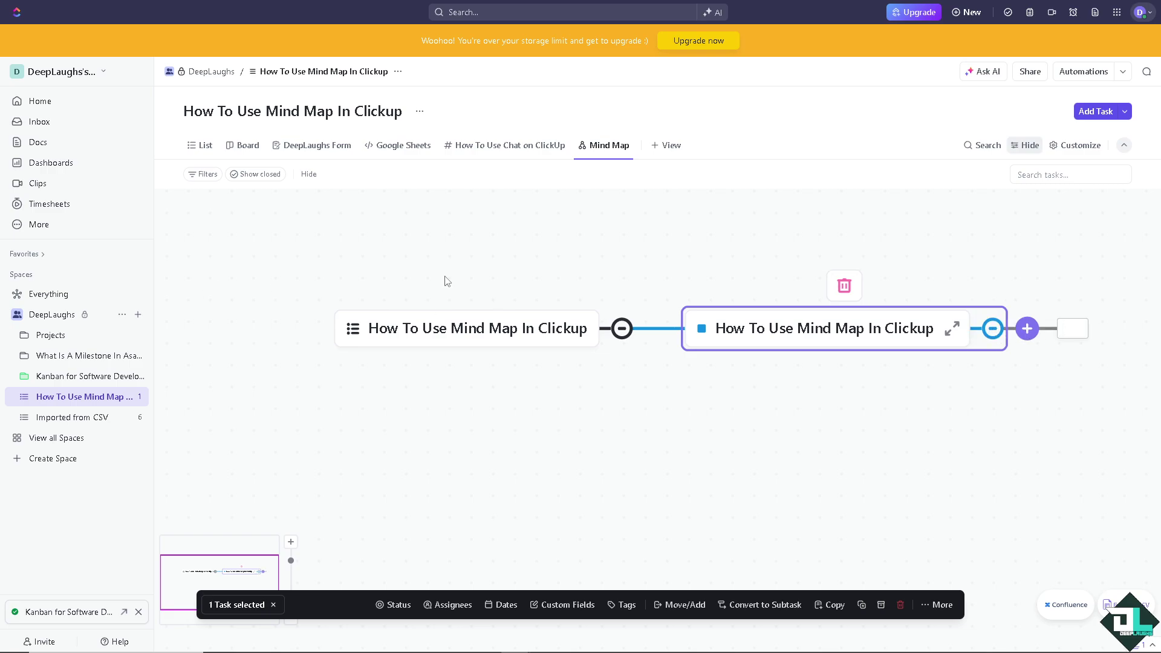
{"action": "type", "text": "Deep Lau"}
{"action": "type", "text": "ghs"}
{"action": "key", "text": "Return"}
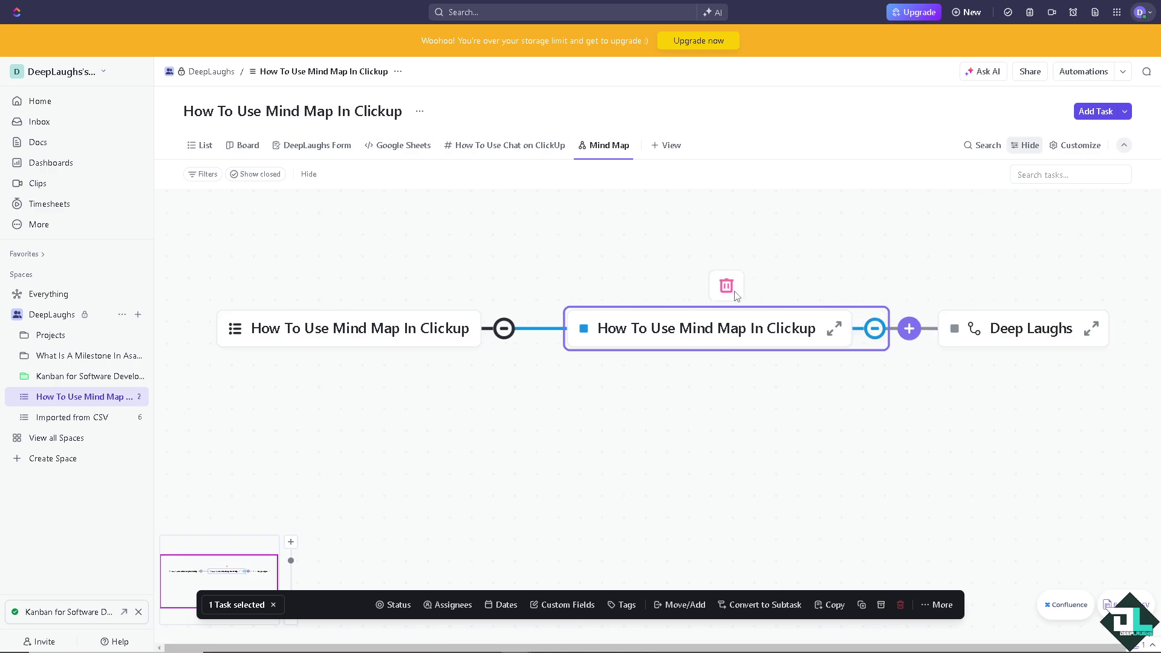
{"action": "left_click", "coordinate": [908, 333]}
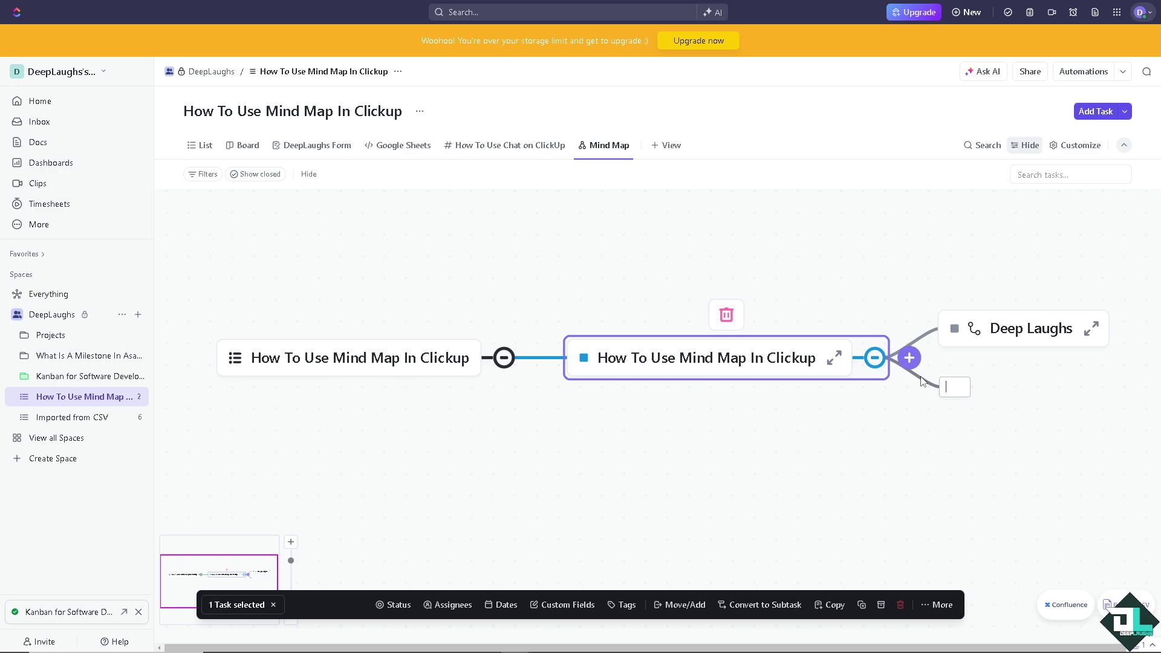
{"action": "type", "text": "Uploading "}
{"action": "type", "text": "the Vi"}
{"action": "type", "text": "deo"}
{"action": "key", "text": "Return"}
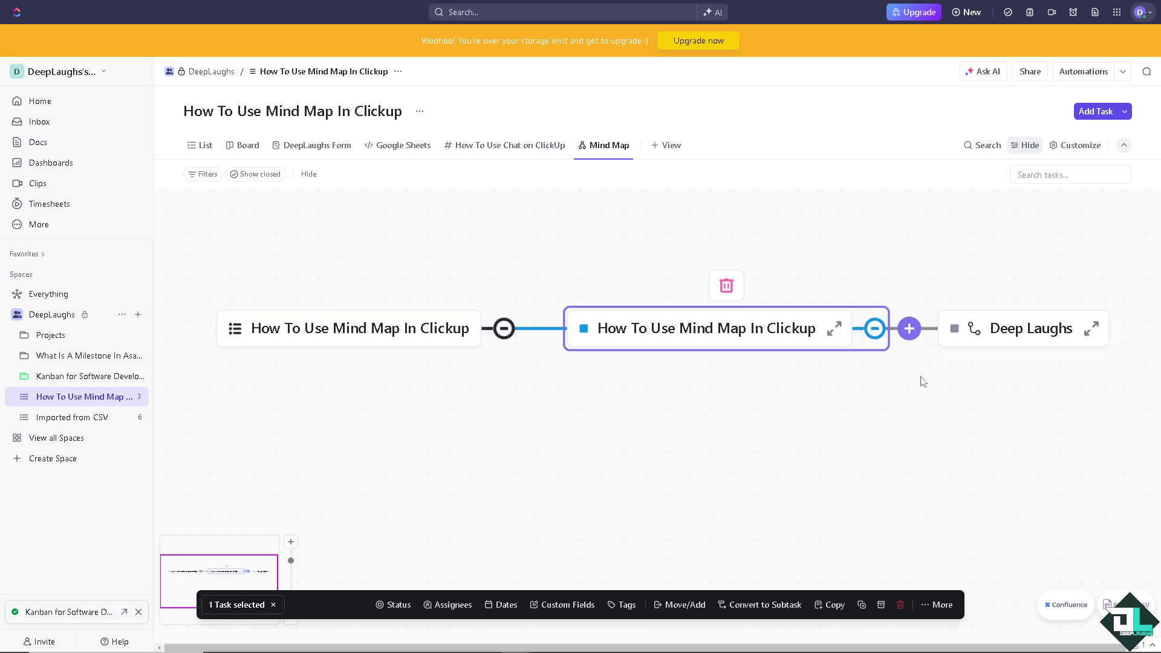
{"action": "left_click", "coordinate": [908, 358]}
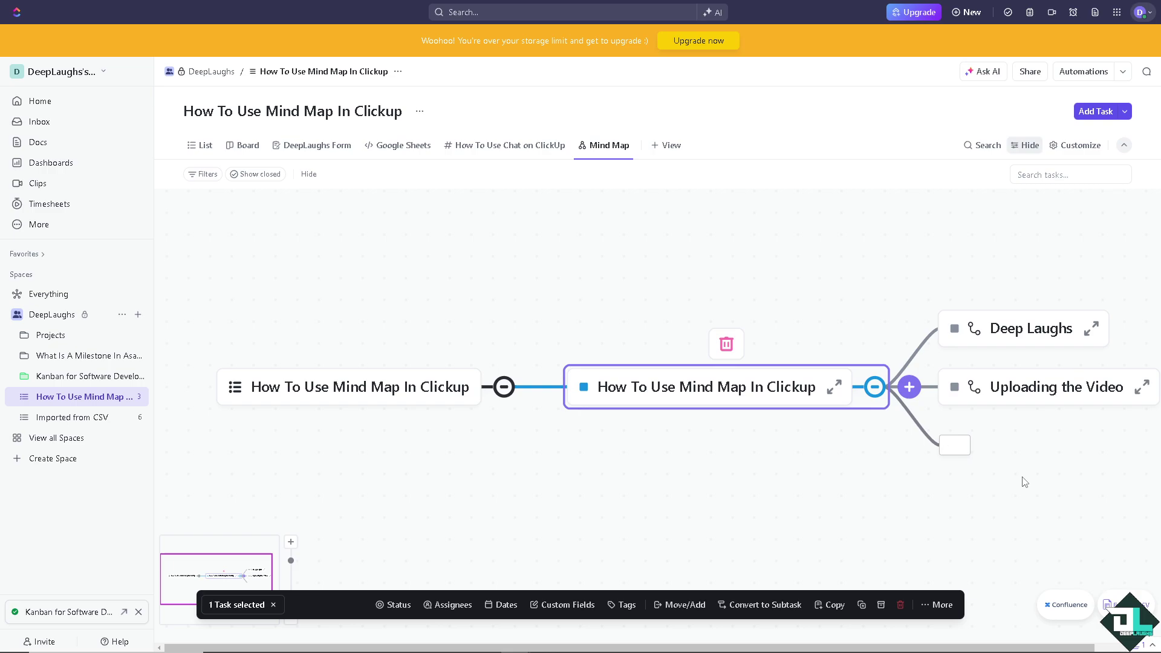
{"action": "type", "text": "Create Thumbnail"}
{"action": "key", "text": "Return"}
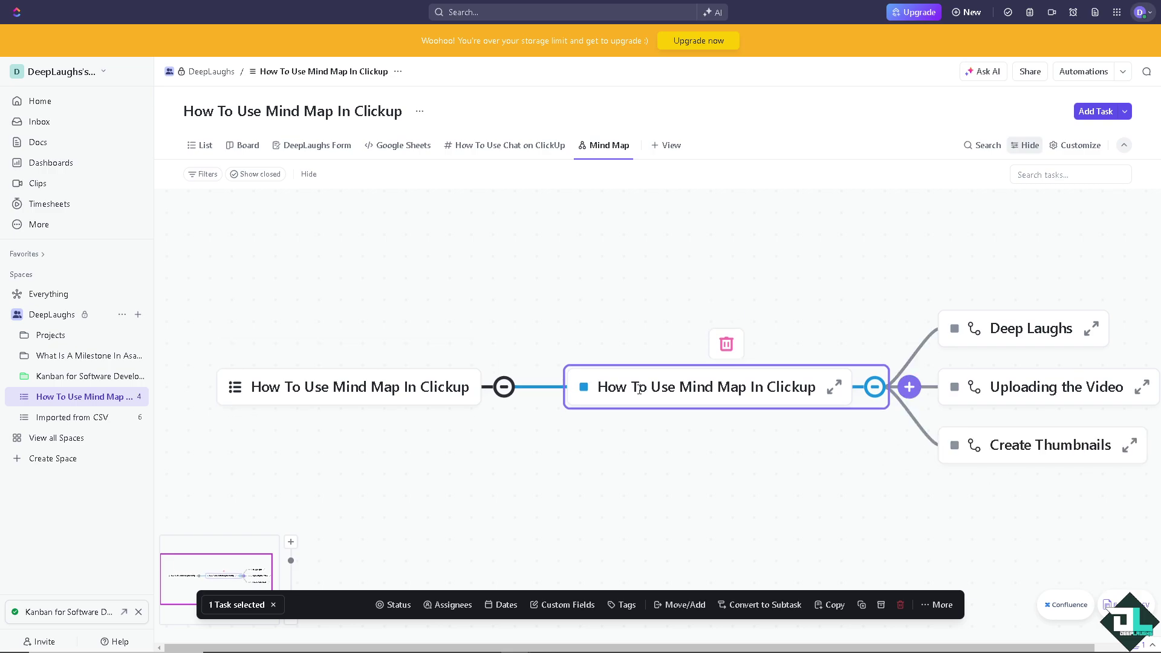
Step: Rename the central task node to 'Youtube Channel Process'
{"action": "double_click", "coordinate": [640, 389]}
{"action": "left_click_drag", "start_coordinate": [704, 388], "coordinate": [534, 393]}
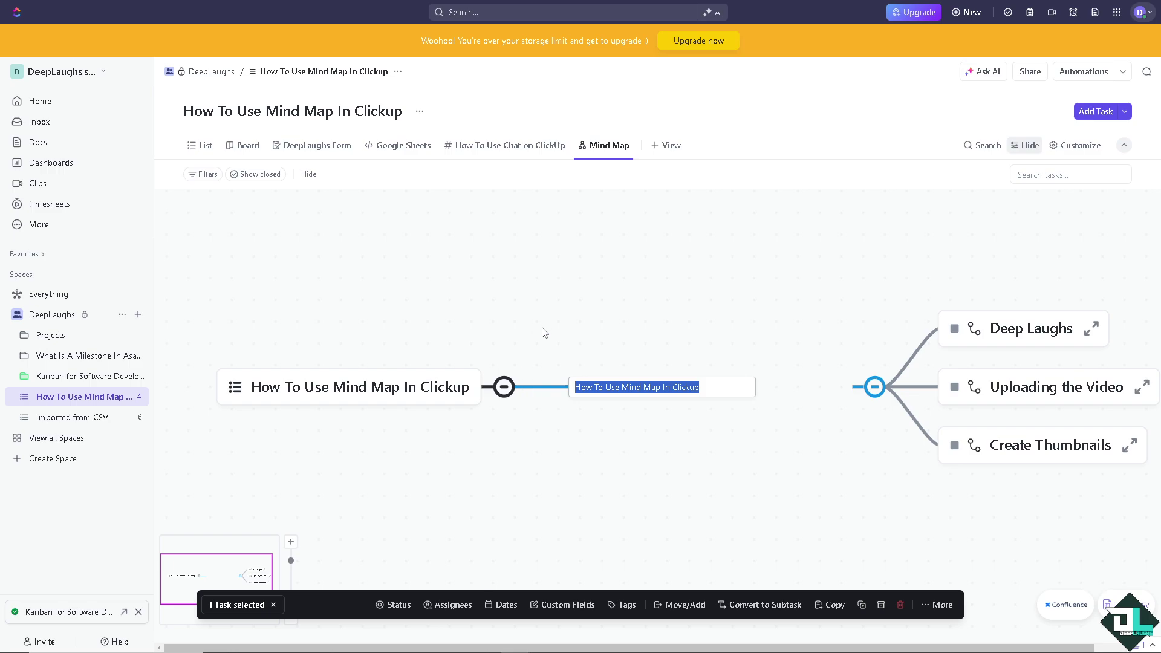
{"action": "type", "text": "Youtube Chann"}
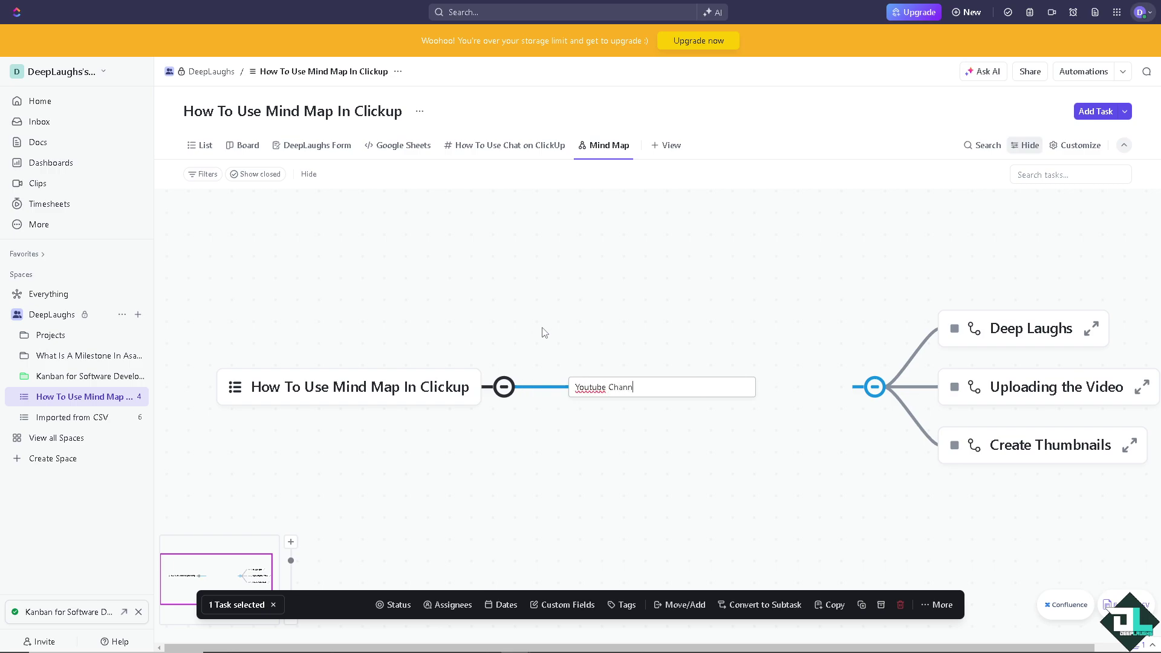
{"action": "type", "text": "el Process"}
{"action": "key", "text": "BackSpace"}
{"action": "key", "text": "BackSpace"}
{"action": "key", "text": "BackSpace"}
{"action": "key", "text": "BackSpace"}
{"action": "type", "text": "x"}
{"action": "key", "text": "Return"}
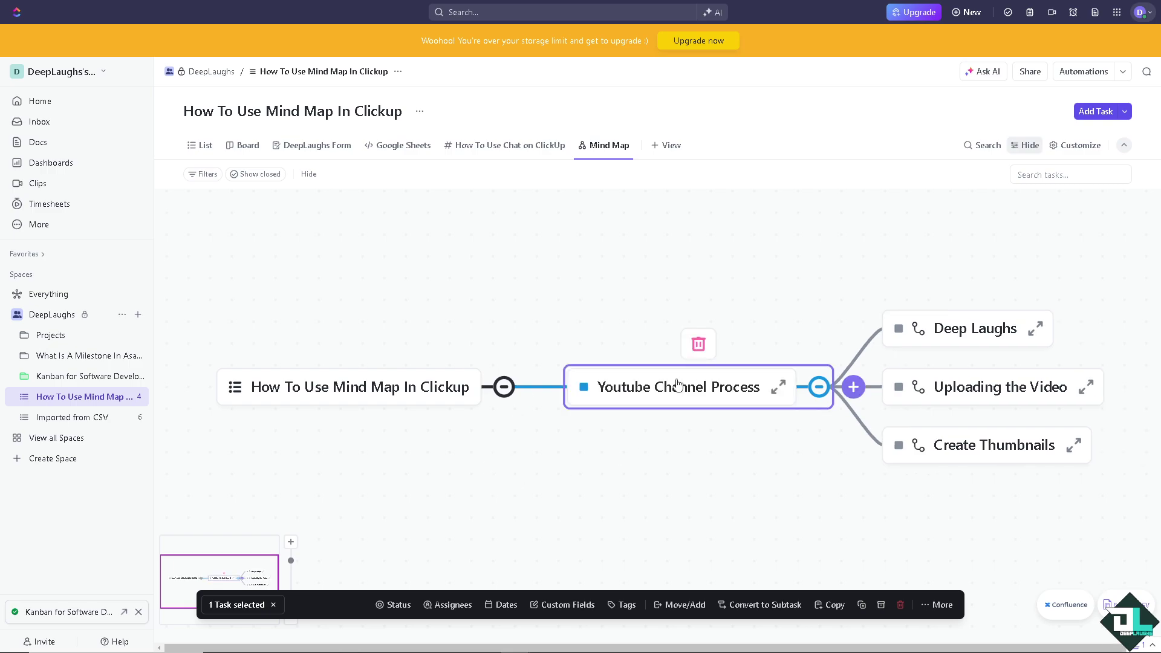
Step: Edit the root list node's title, then restore its original name by pasting it back
{"action": "left_click", "coordinate": [404, 392]}
{"action": "left_click", "coordinate": [403, 392]}
{"action": "key", "text": "ctrl+c"}
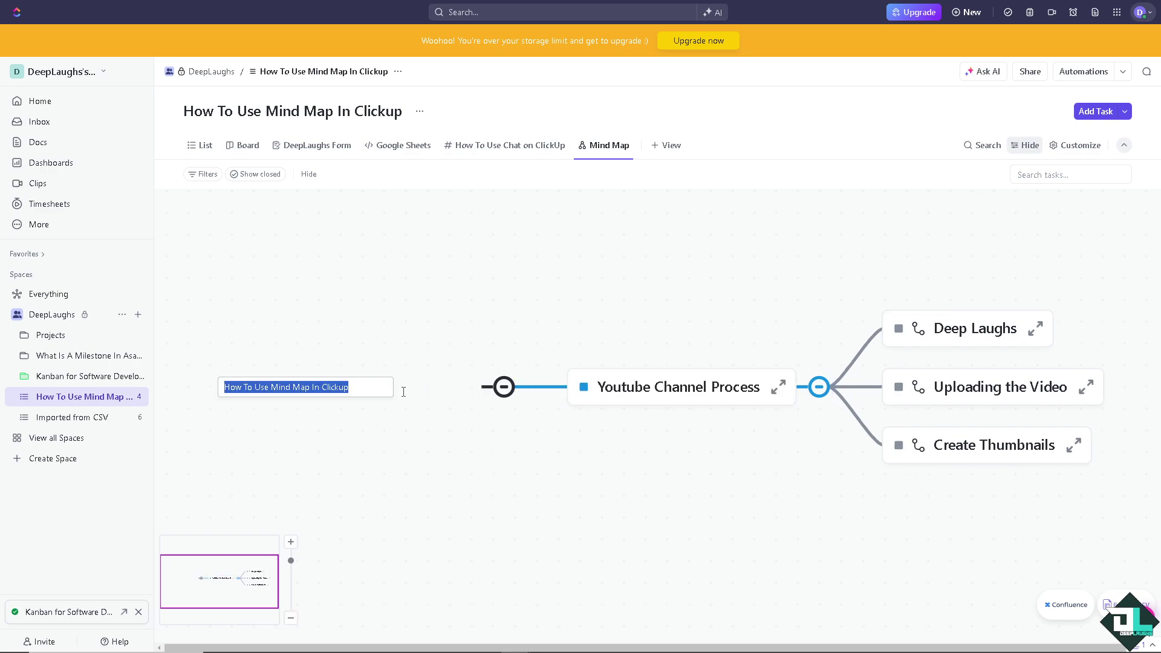
{"action": "key", "text": "BackSpace"}
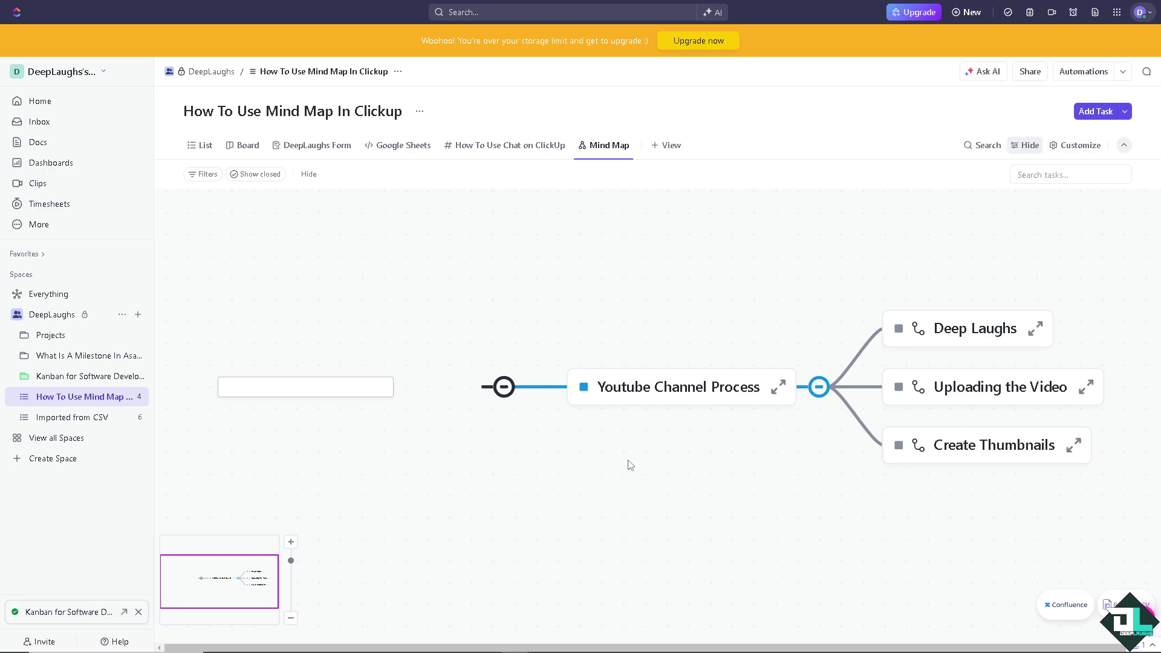
{"action": "key", "text": "ctrl+v"}
{"action": "key", "text": "Return"}
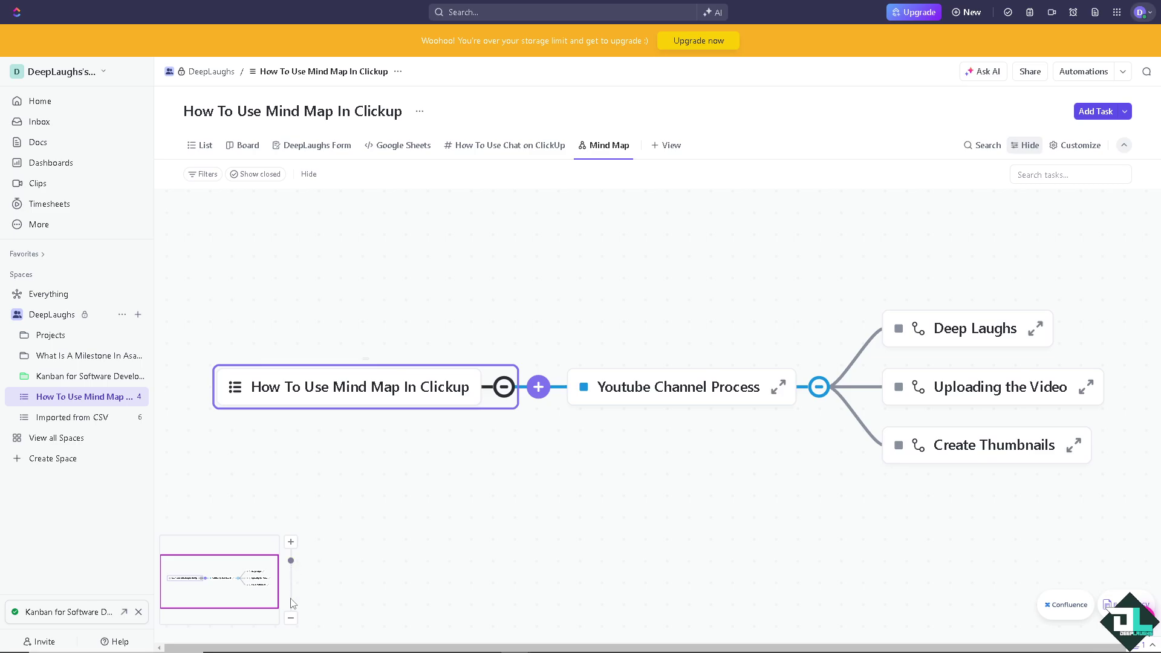
{"action": "left_click", "coordinate": [291, 618]}
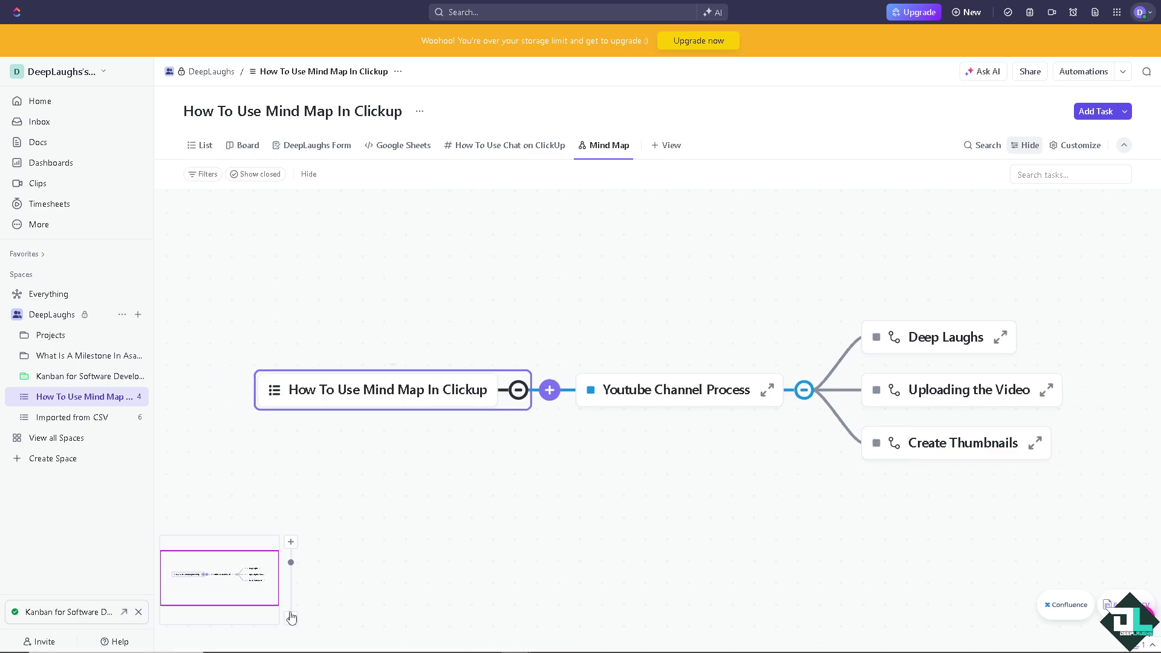
{"action": "left_click", "coordinate": [291, 542]}
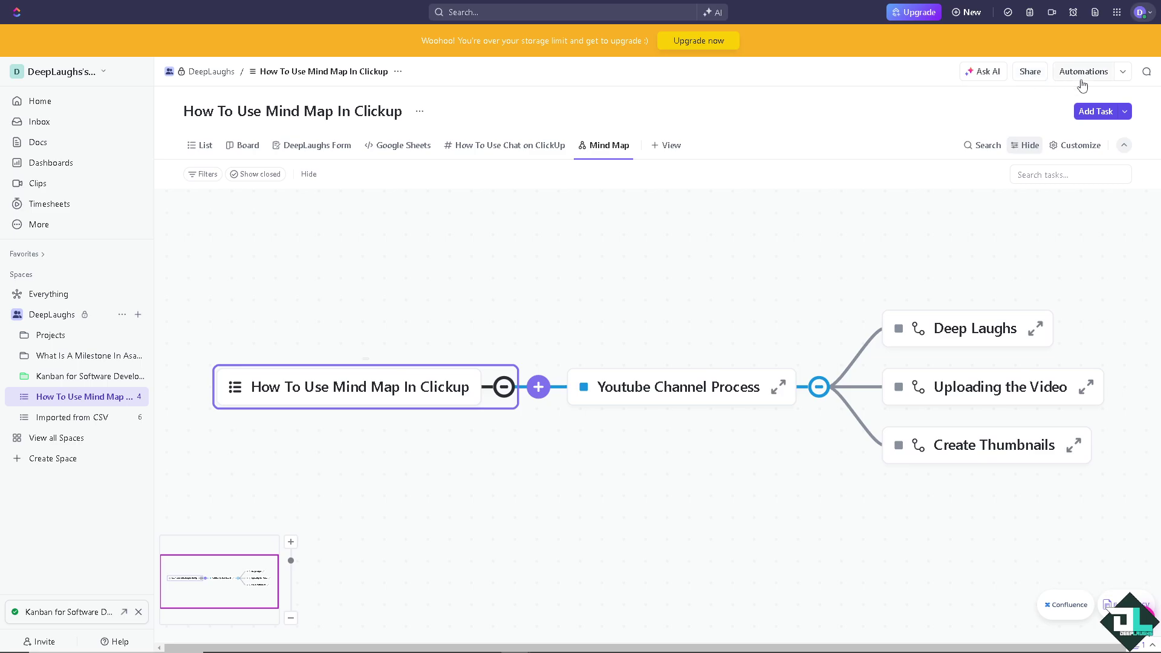
Step: Close the views list and start the new mind map as a blank map
{"action": "left_click", "coordinate": [666, 148]}
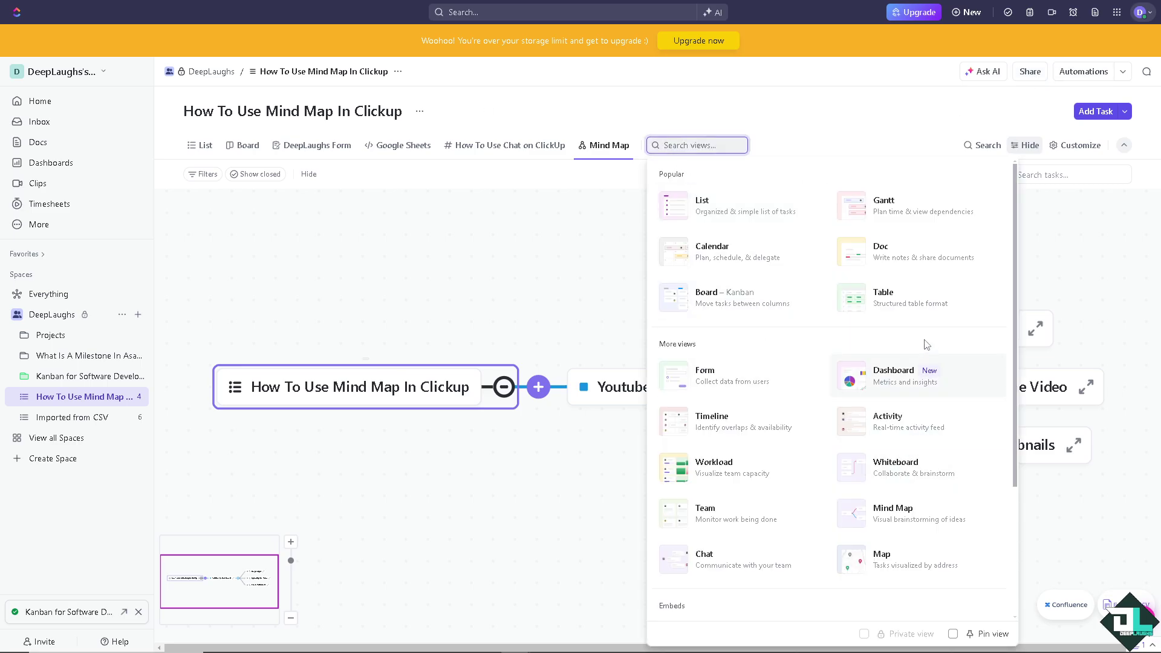
{"action": "key", "text": "Escape"}
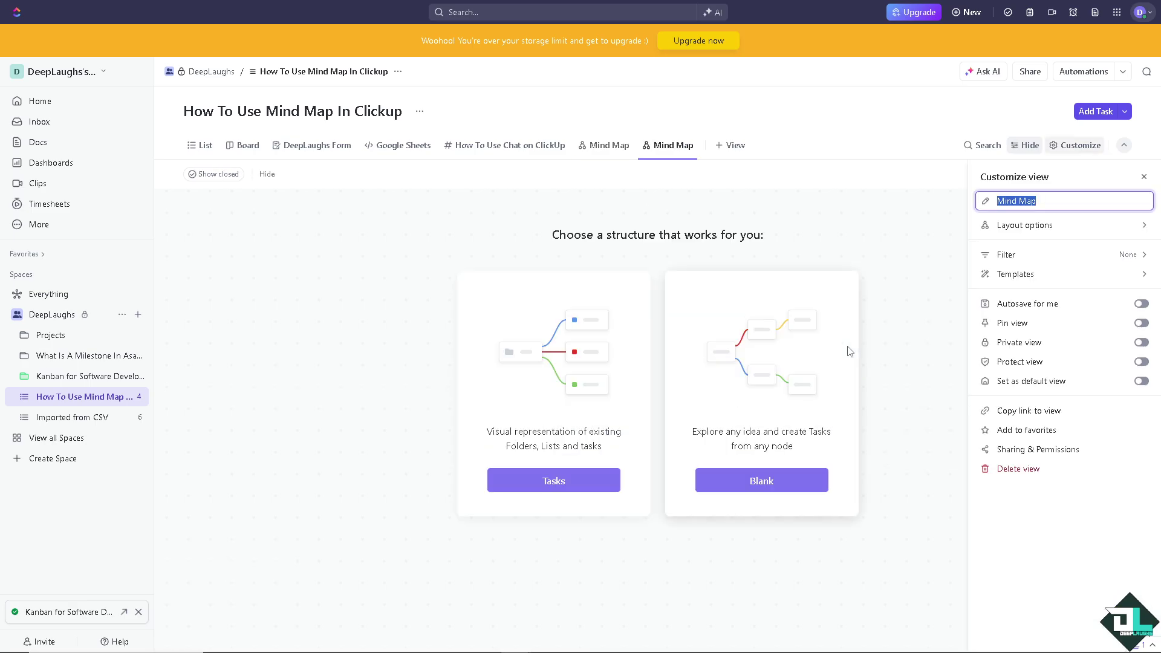
{"action": "left_click", "coordinate": [782, 484]}
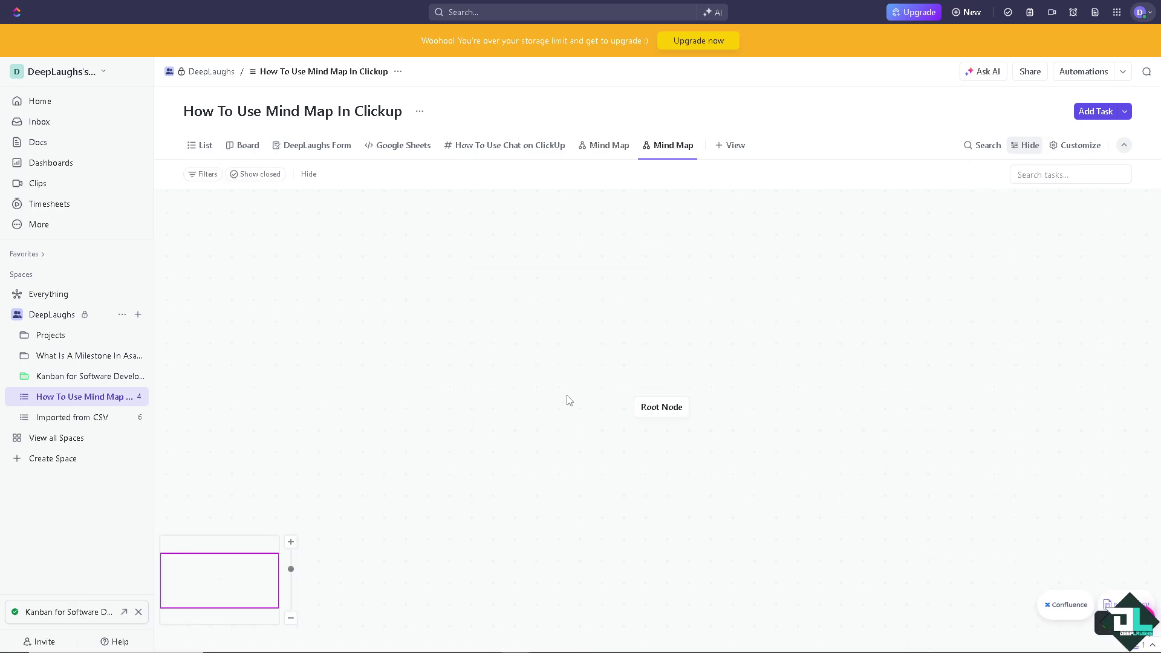
Step: Replace the Root Node title with 'DeepLaughs' and add one empty child node to it
{"action": "double_click", "coordinate": [667, 412]}
{"action": "left_click_drag", "start_coordinate": [685, 409], "coordinate": [622, 409]}
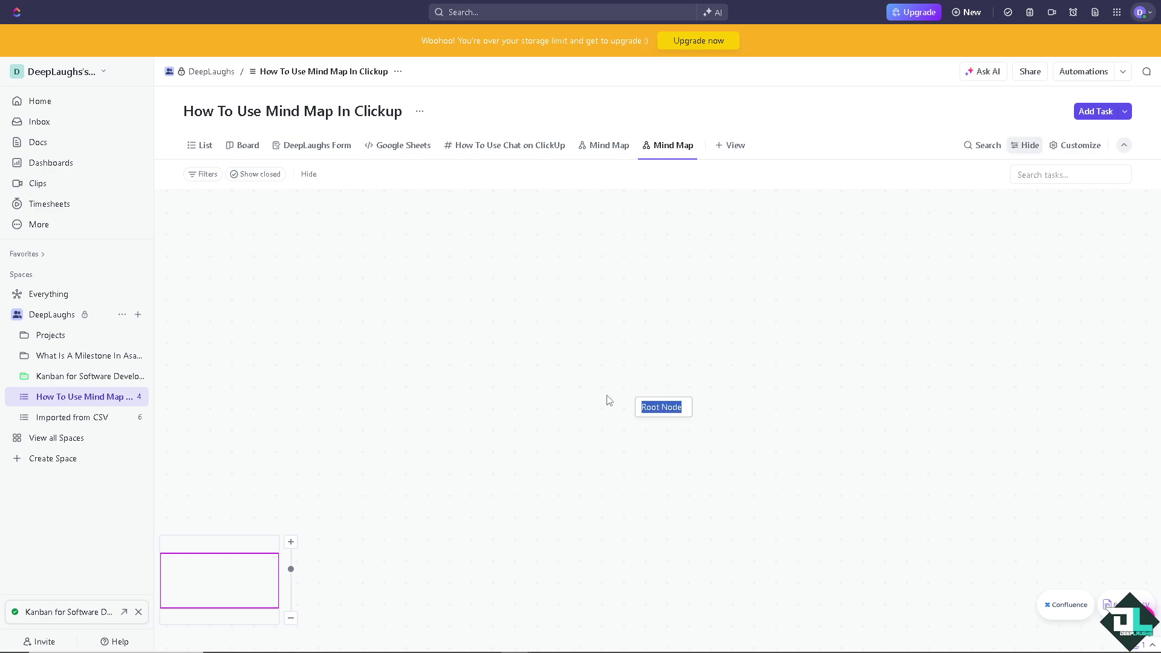
{"action": "type", "text": "DeepLaughs"}
{"action": "key", "text": "Return"}
{"action": "key", "text": "Tab"}
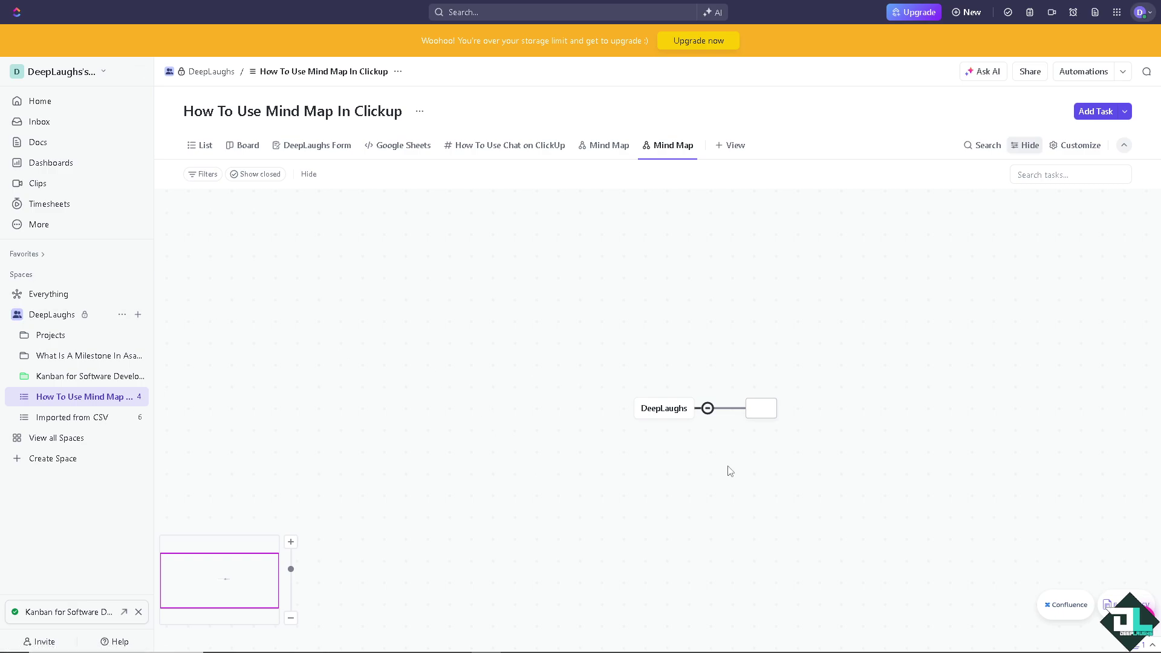
Step: Title the empty child node 'How To Use Mind Map In Clickup'
{"action": "left_click", "coordinate": [762, 414]}
{"action": "type", "text": "ckup"}
{"action": "key", "text": "ctrl+a"}
{"action": "key", "text": "Return"}
{"action": "key", "text": "ctrl+a"}
{"action": "left_click", "coordinate": [793, 432]}
Step: Move the title node up and right of DeepLaughs, closing task creation without making a task
{"action": "left_click_drag", "start_coordinate": [698, 424], "coordinate": [786, 276]}
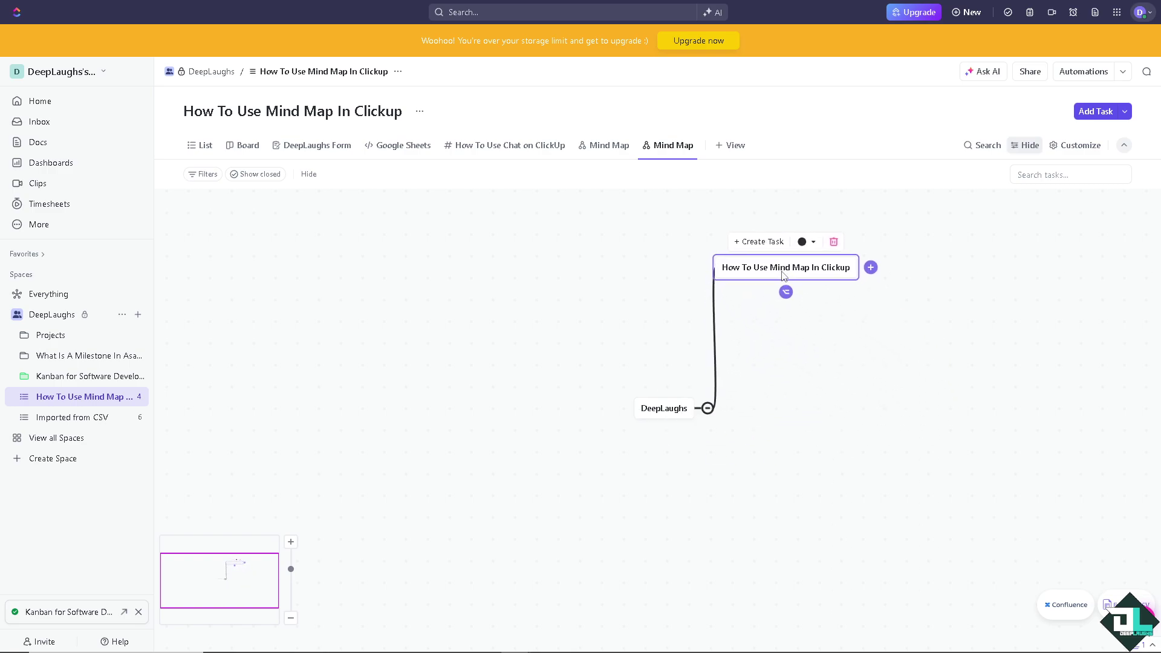
{"action": "left_click", "coordinate": [770, 241]}
{"action": "left_click", "coordinate": [826, 216]}
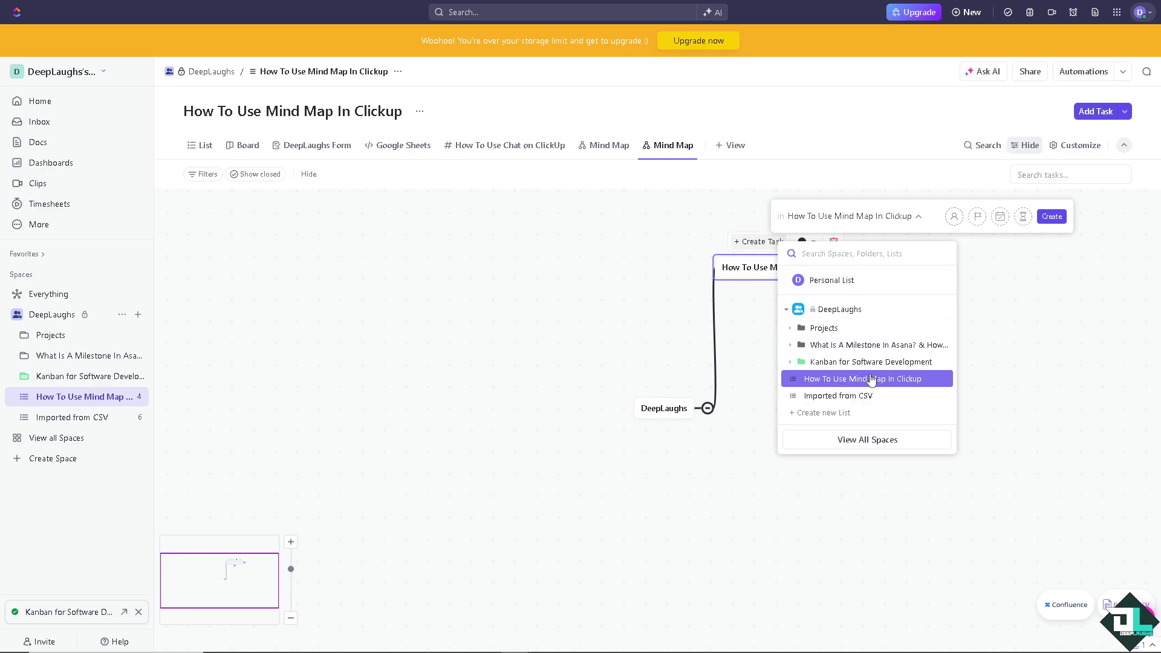
{"action": "left_click", "coordinate": [808, 378]}
{"action": "left_click", "coordinate": [857, 356]}
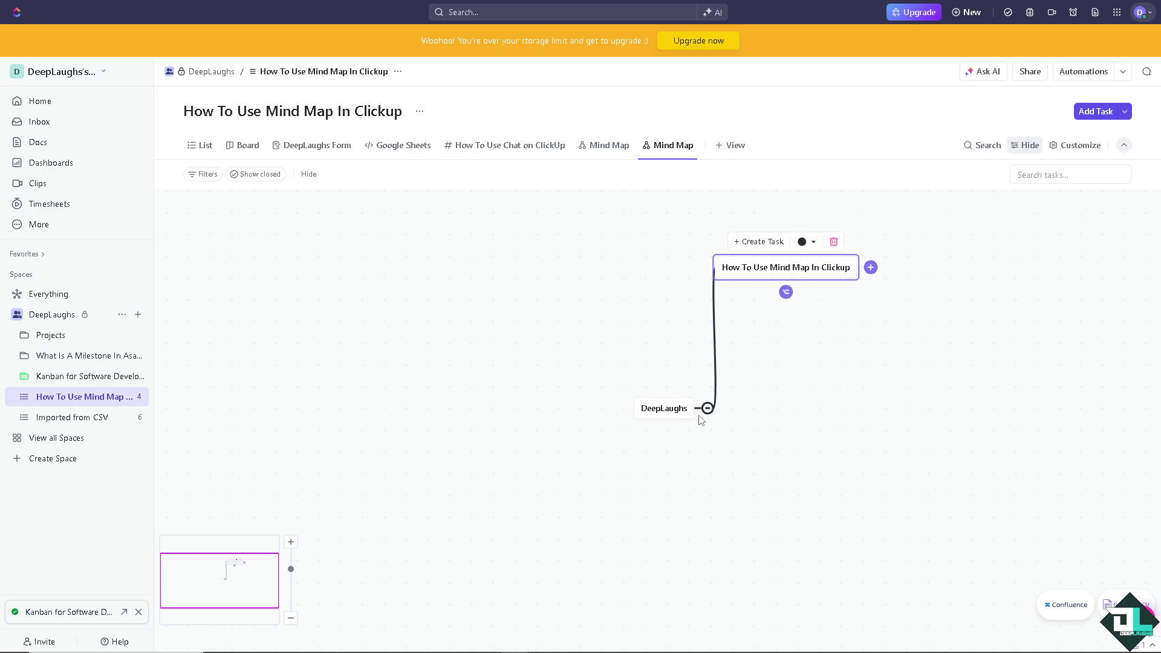
Step: Add child nodes Create Thumbnails, Upload Video and Subscribe to DeepLaughs Channel, discarding the extra empty node
{"action": "left_click", "coordinate": [871, 268]}
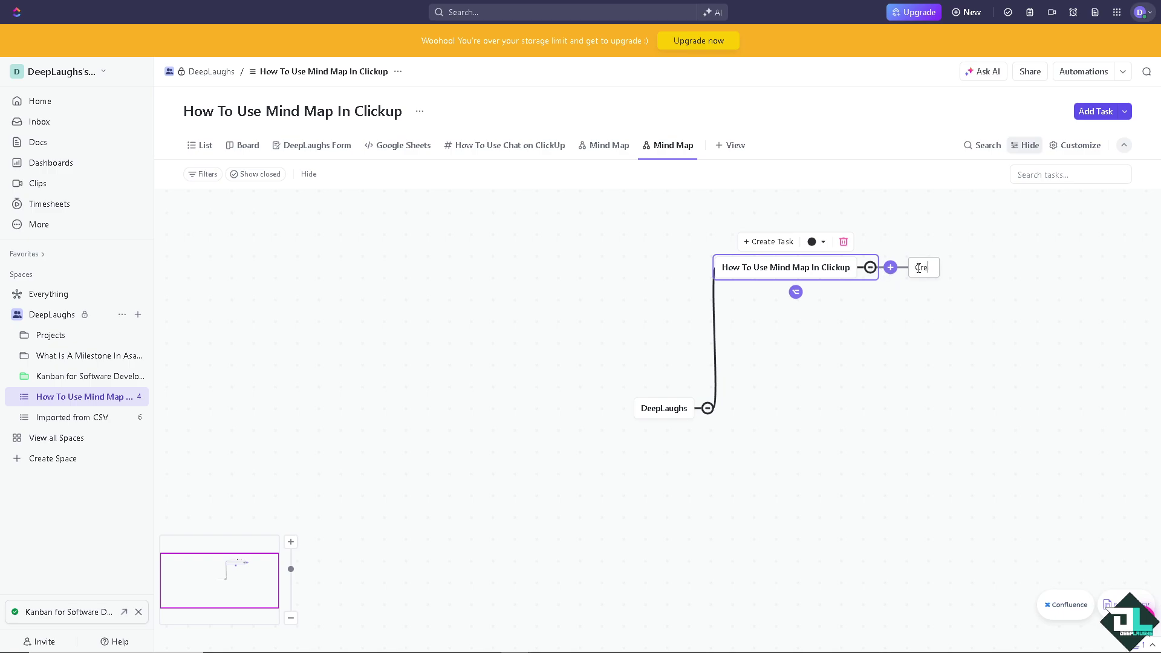
{"action": "type", "text": "Create Email"}
{"action": "key", "text": "Return"}
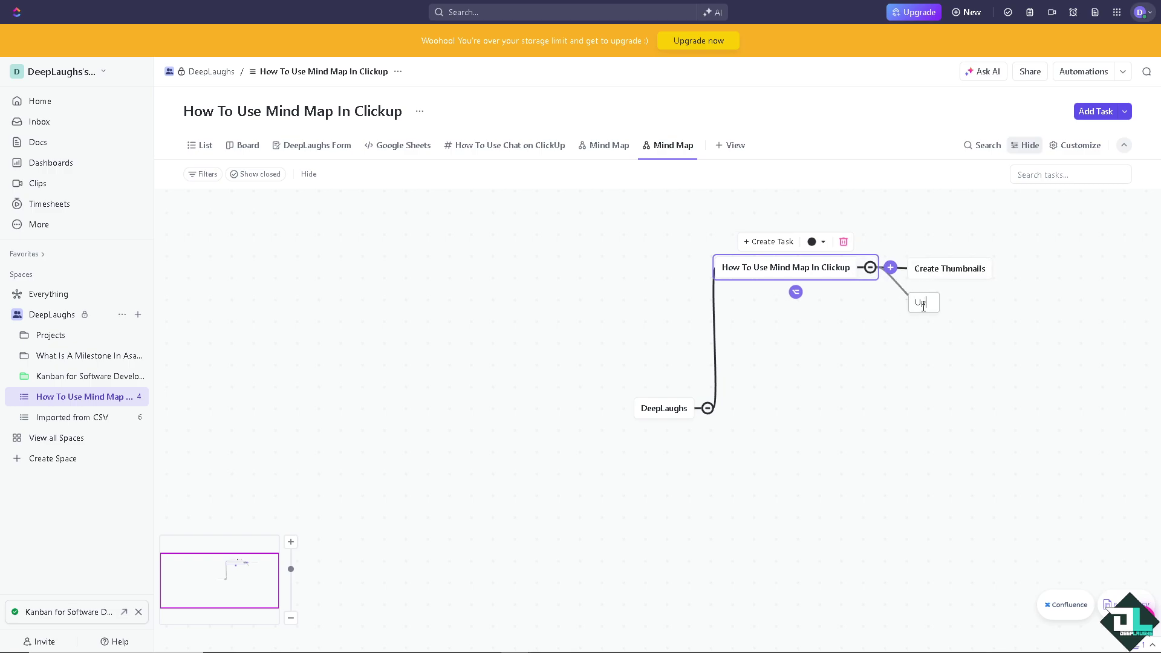
{"action": "type", "text": "Upload Video"}
{"action": "key", "text": "Return"}
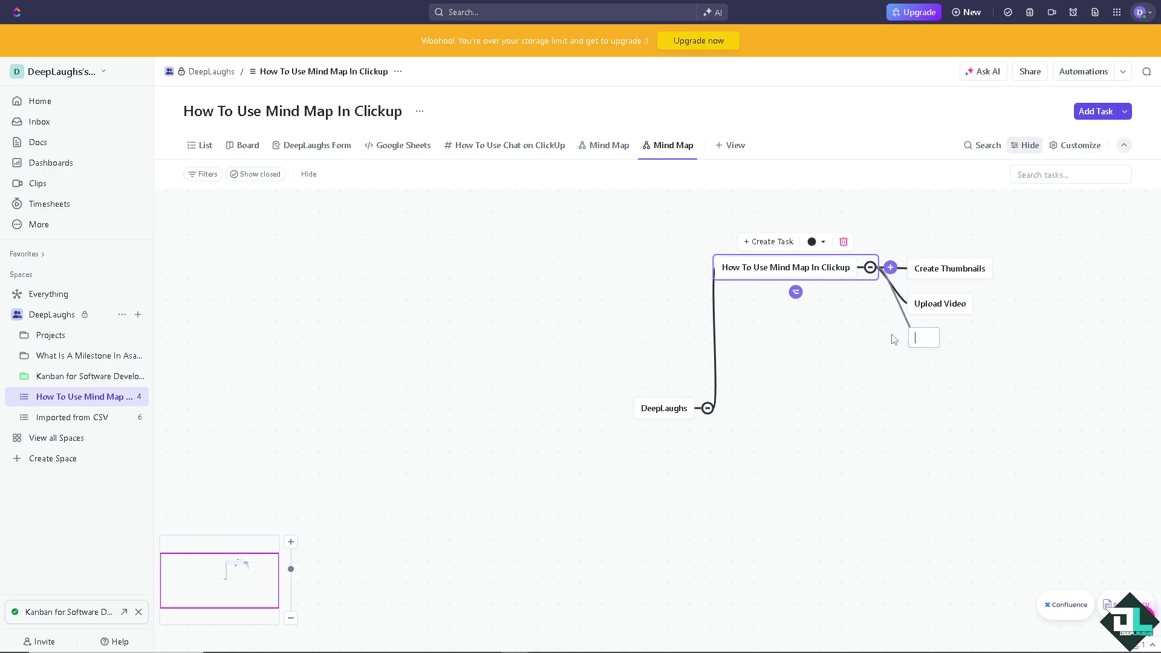
{"action": "type", "text": "Subscribe to DeepLaughs Channel"}
{"action": "key", "text": "Return"}
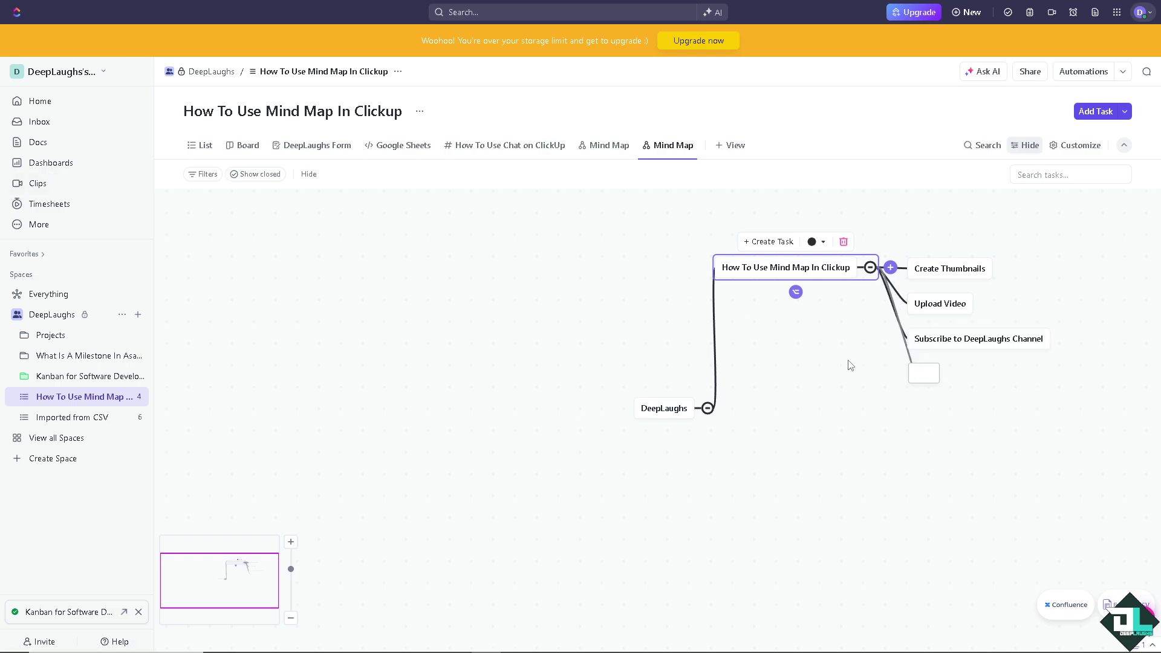
{"action": "key", "text": "Escape"}
Step: Zoom in and colour the How To Use Mind Map In Clickup branch pink
{"action": "left_click", "coordinate": [295, 543]}
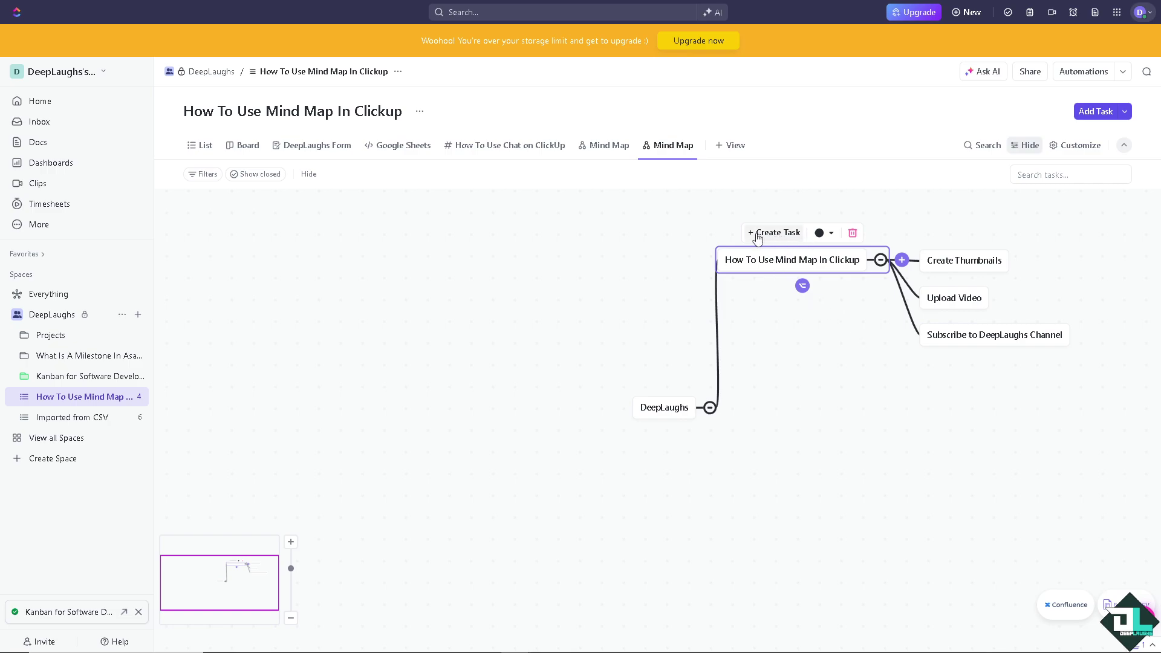
{"action": "left_click", "coordinate": [828, 233]}
{"action": "left_click", "coordinate": [879, 192]}
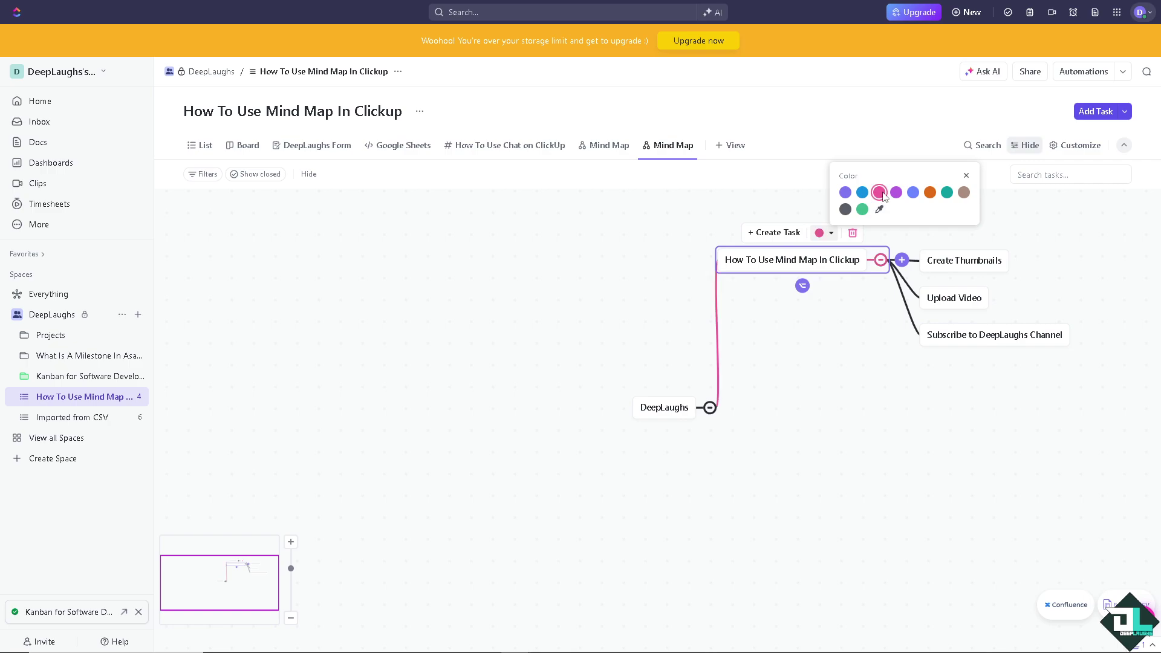
{"action": "left_click", "coordinate": [831, 238]}
{"action": "left_click", "coordinate": [832, 242]}
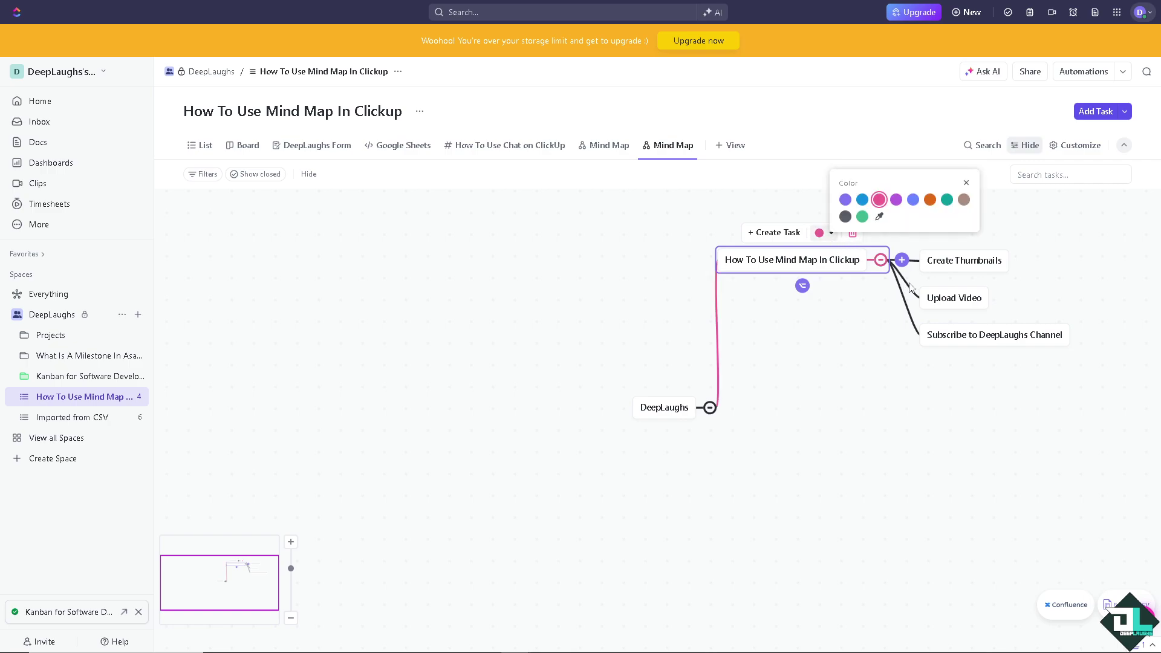
{"action": "left_click", "coordinate": [911, 289]}
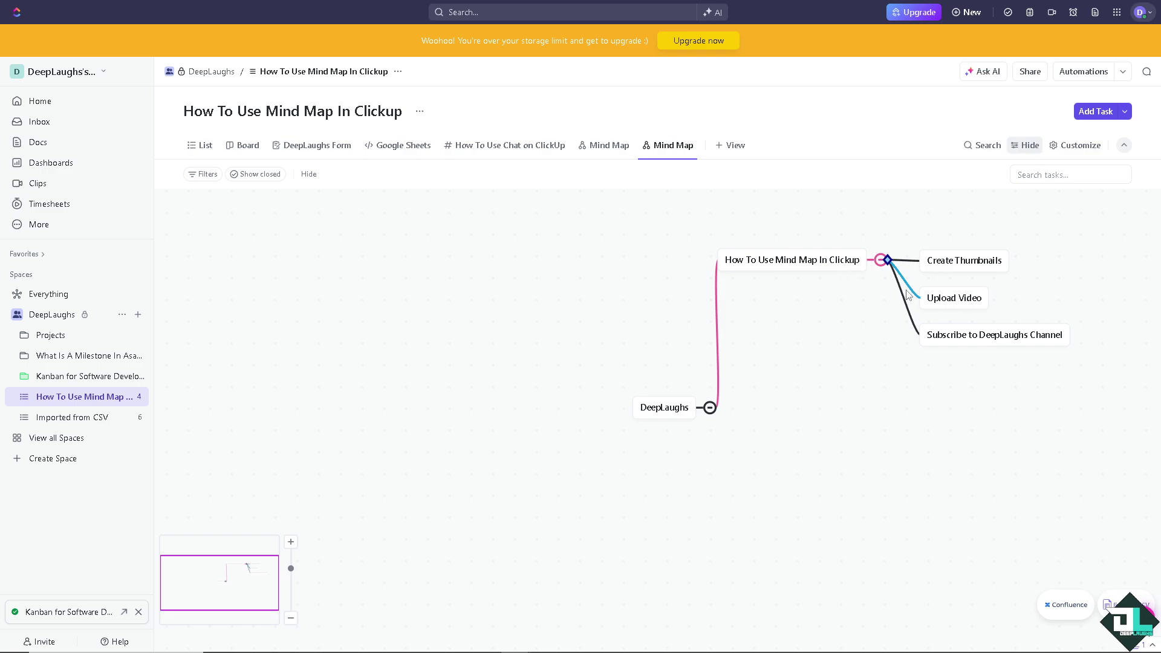
{"action": "left_click", "coordinate": [907, 291]}
{"action": "left_click", "coordinate": [907, 289]}
Step: Shift the map up and left and make the DeepLaughs node green
{"action": "left_click_drag", "start_coordinate": [678, 414], "coordinate": [433, 394]}
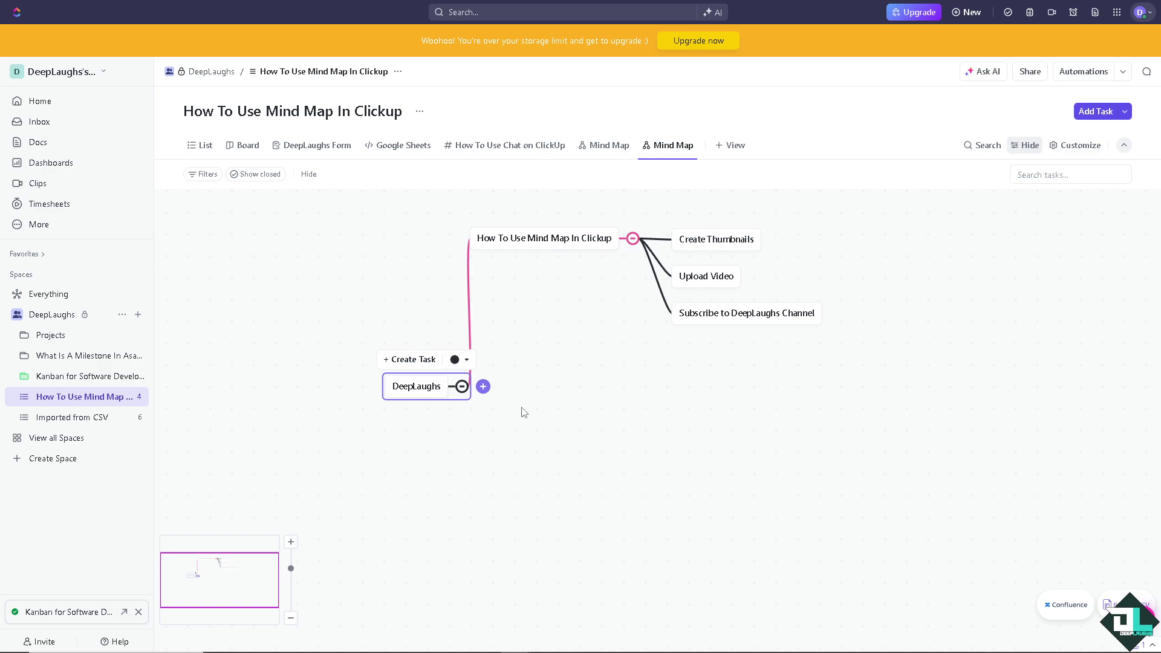
{"action": "left_click", "coordinate": [483, 387]}
{"action": "key", "text": "Escape"}
{"action": "left_click", "coordinate": [469, 366]}
{"action": "left_click", "coordinate": [500, 338]}
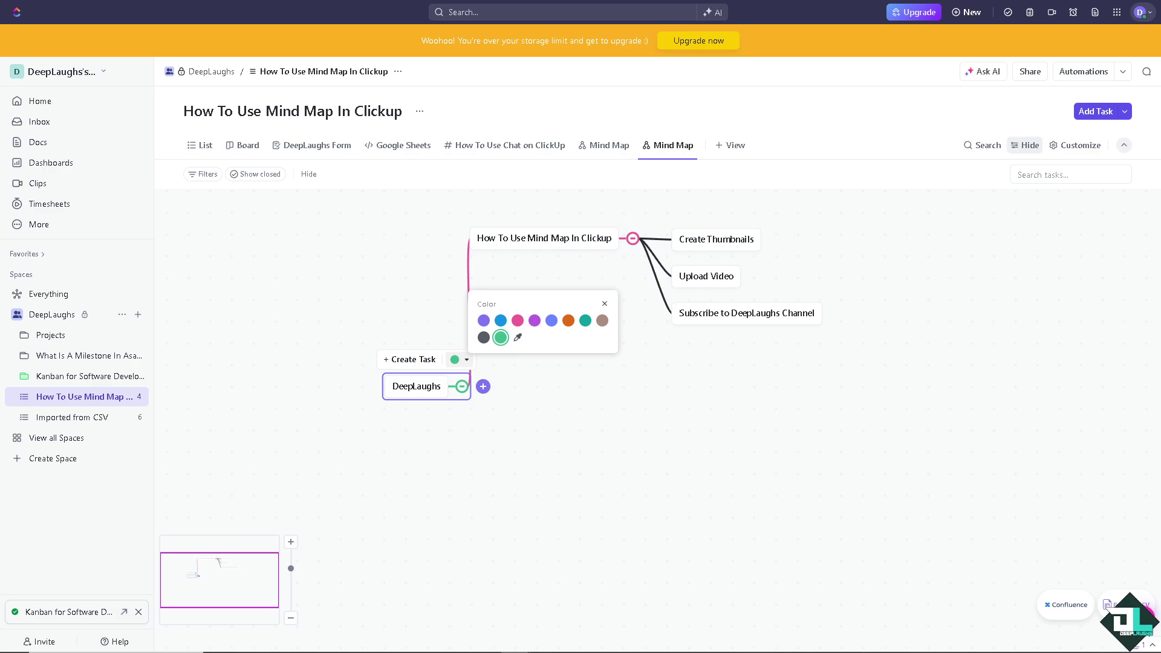
{"action": "left_click", "coordinate": [555, 239]}
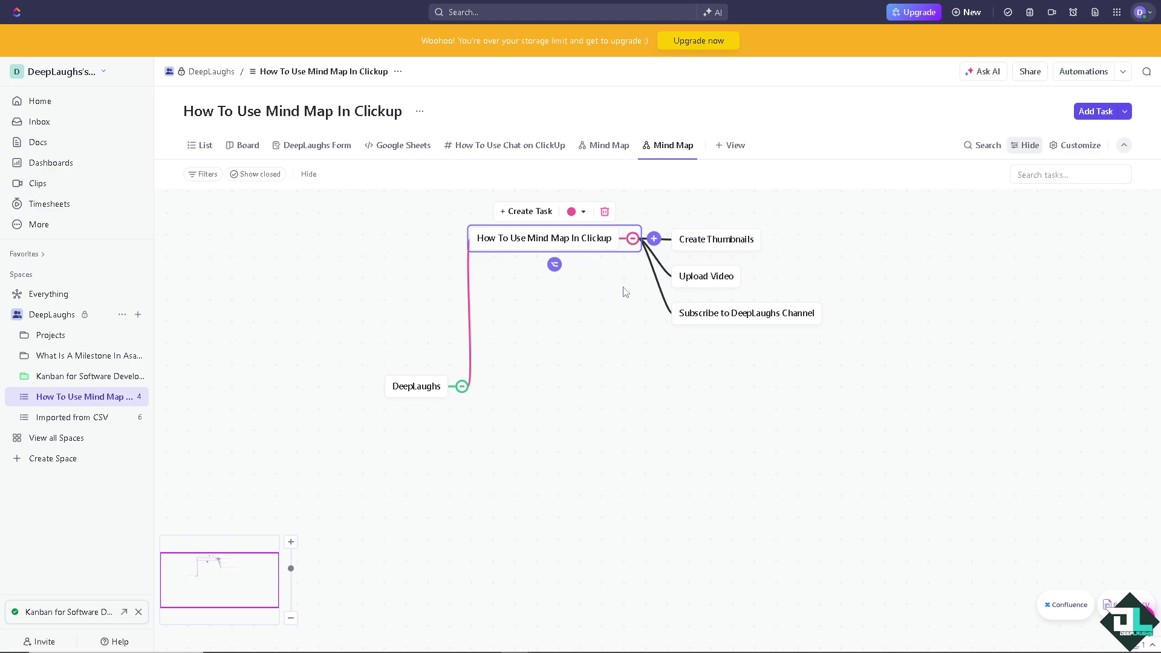
Step: Drag Subscribe to DeepLaughs Channel lower left, Upload Video far right, and Create Thumbnails up-right
{"action": "left_click_drag", "start_coordinate": [687, 319], "coordinate": [582, 394]}
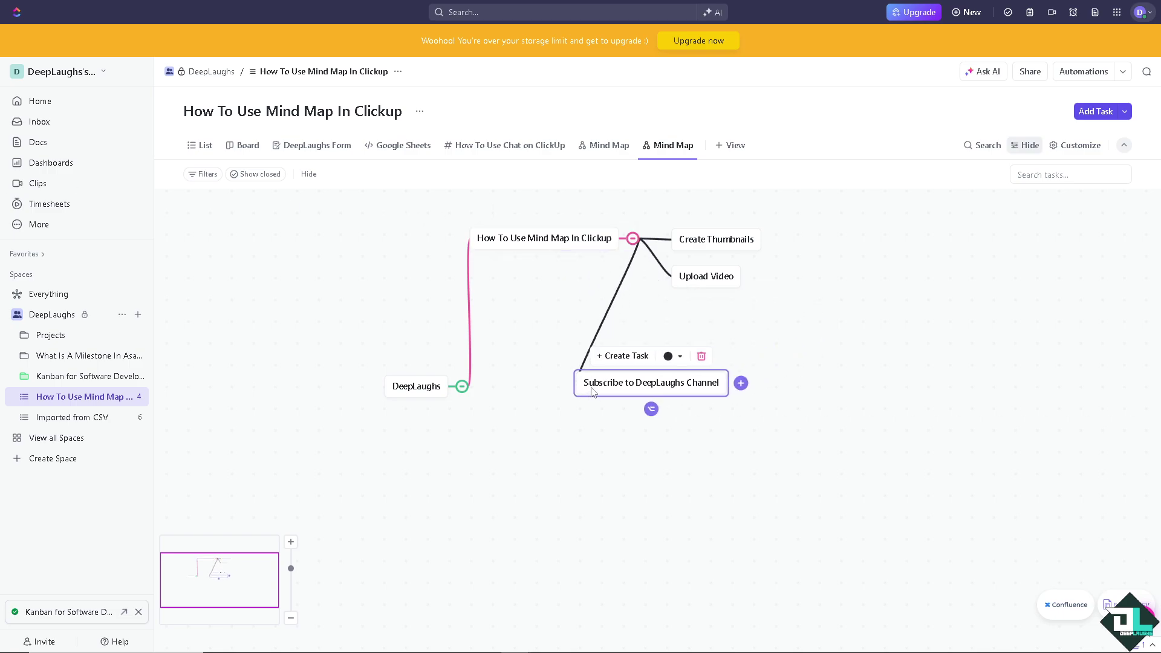
{"action": "left_click_drag", "start_coordinate": [692, 278], "coordinate": [911, 297]}
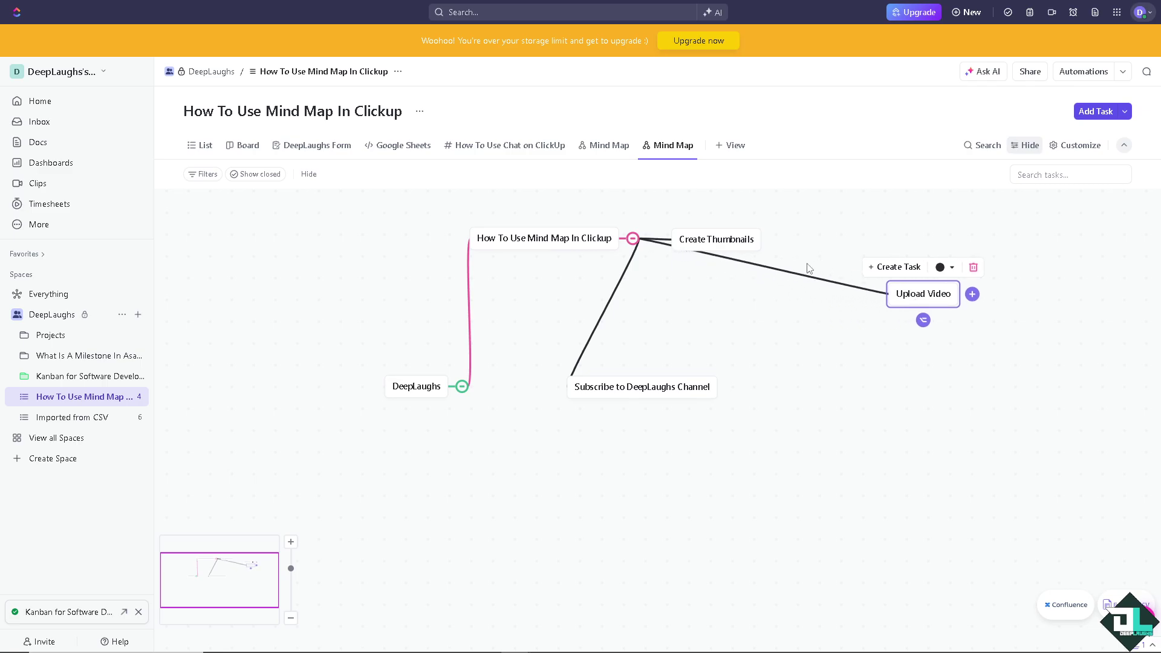
{"action": "left_click_drag", "start_coordinate": [754, 246], "coordinate": [816, 244]}
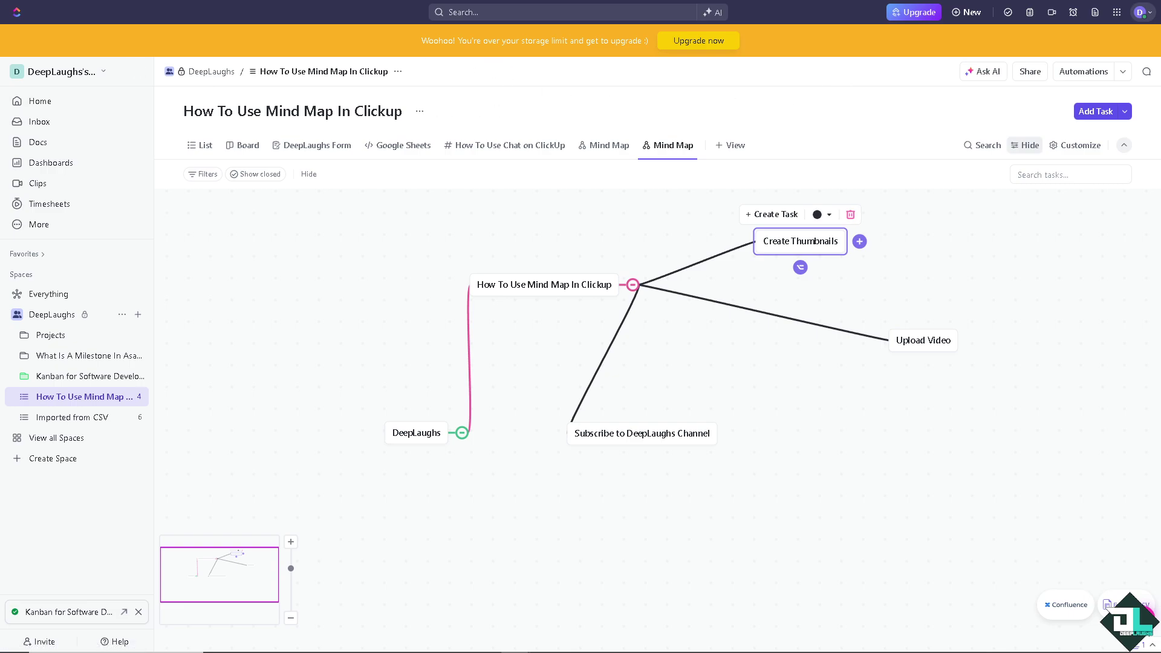
{"action": "left_click", "coordinate": [1032, 73]}
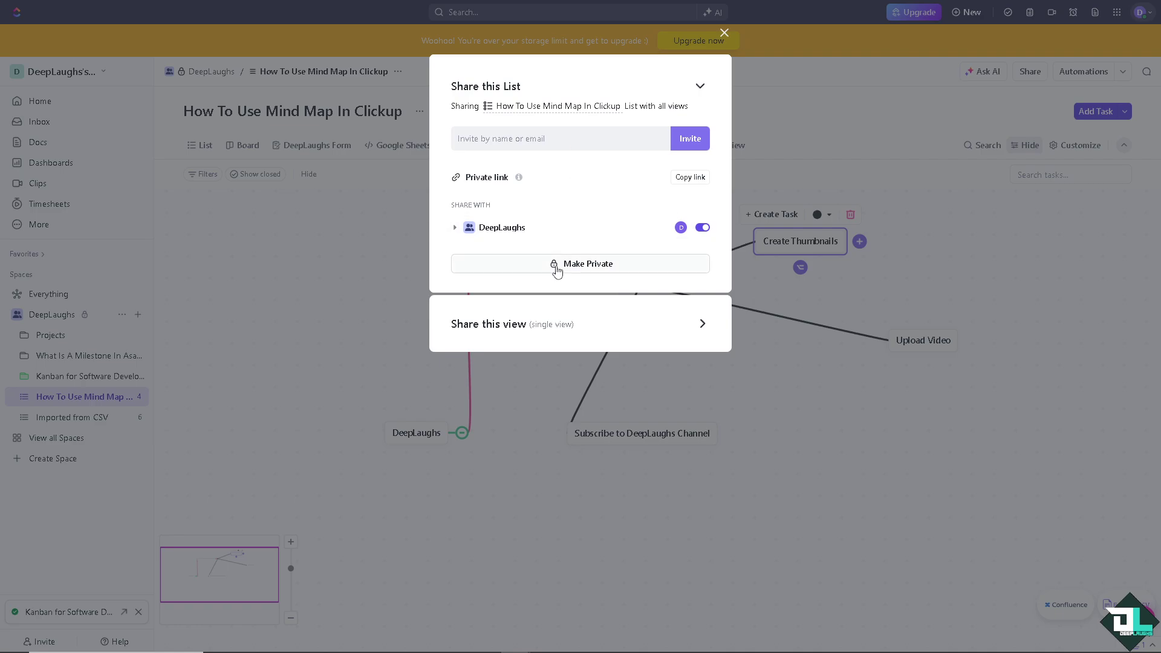
{"action": "left_click", "coordinate": [727, 34]}
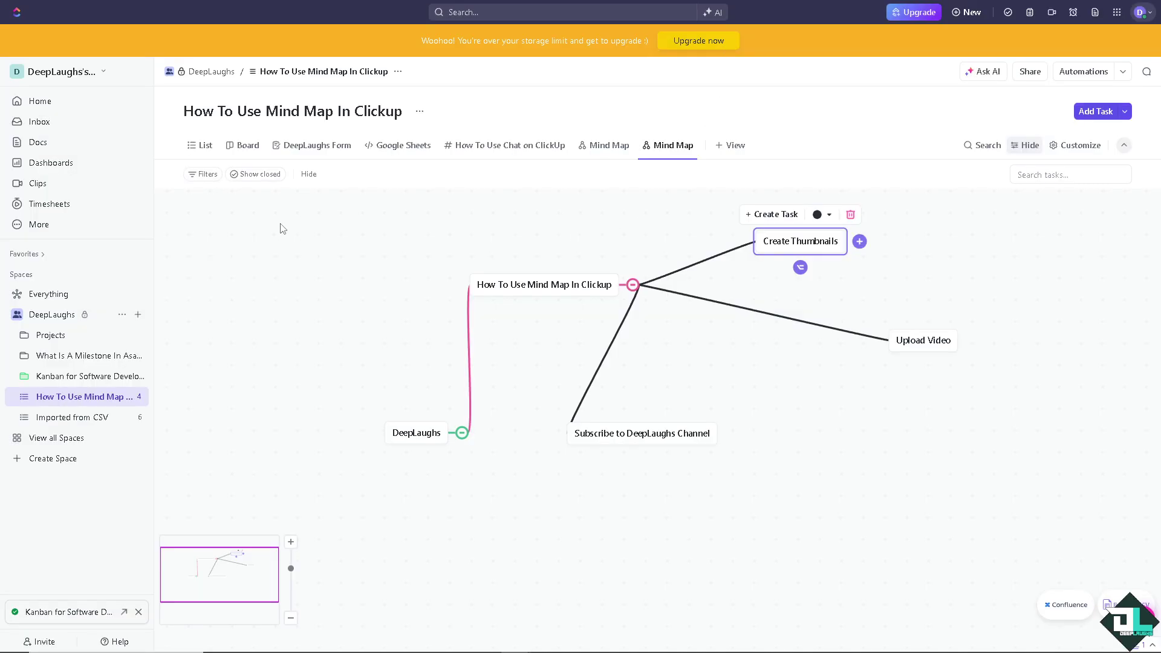